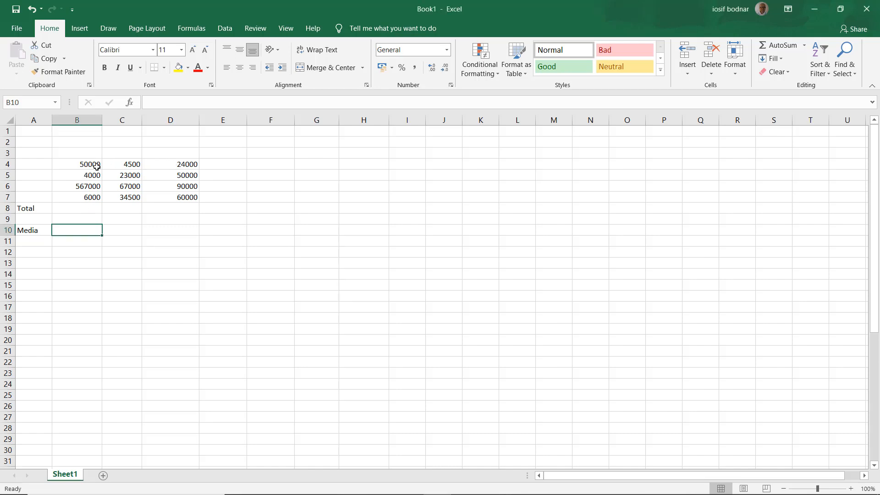
Total the values B4:B7 in cell B8 with AutoSum and check the summed range
{"action": "left_click_drag", "start_coordinate": [97, 166], "coordinate": [191, 197]}
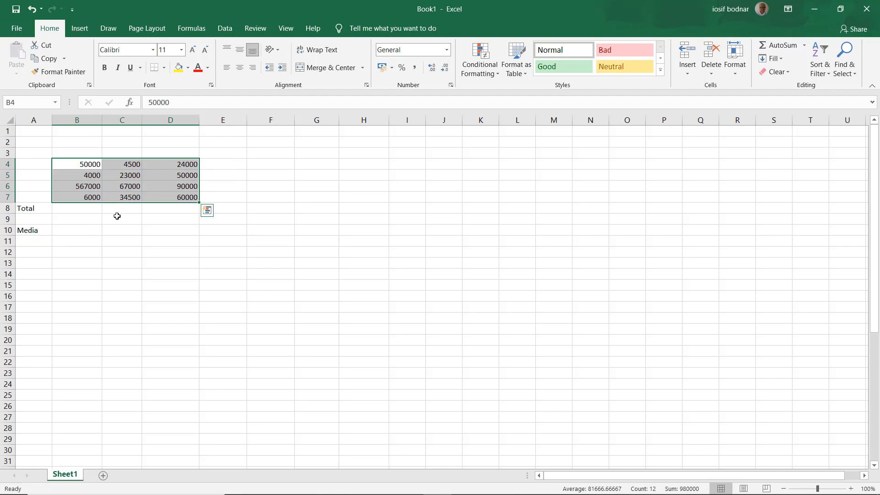
{"action": "left_click", "coordinate": [91, 208]}
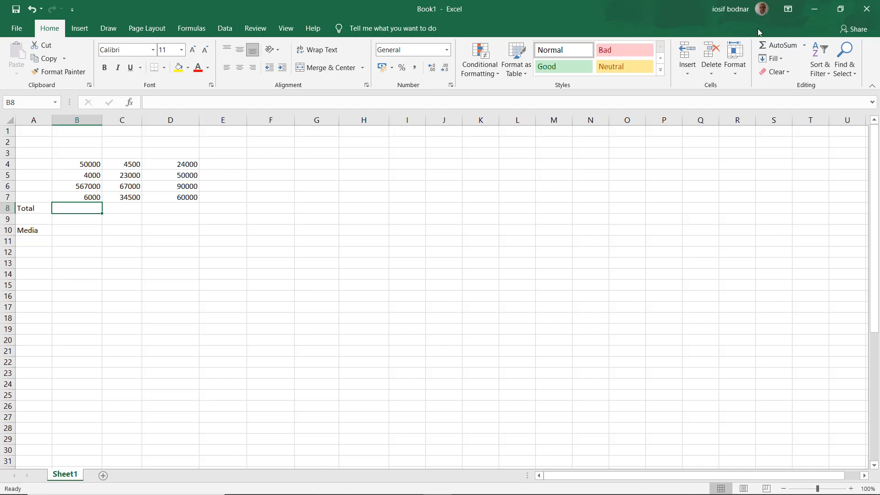
{"action": "left_click", "coordinate": [782, 47]}
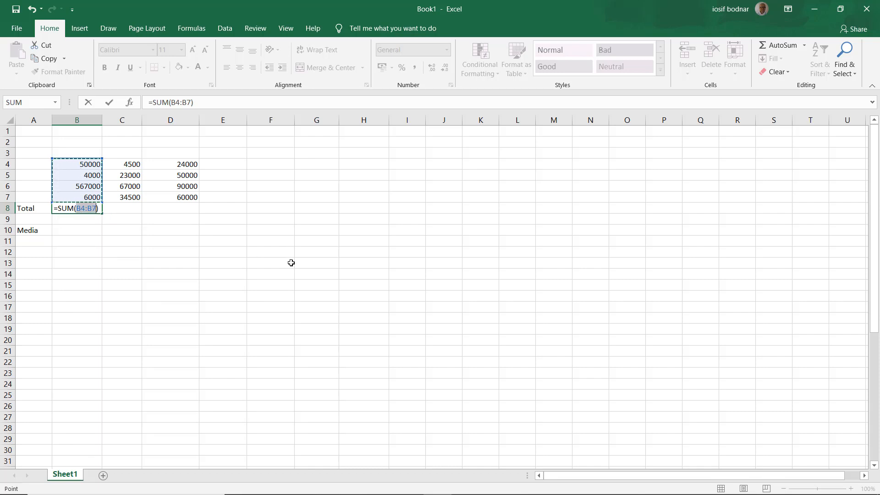
{"action": "key", "text": "Return"}
{"action": "left_click", "coordinate": [74, 208]}
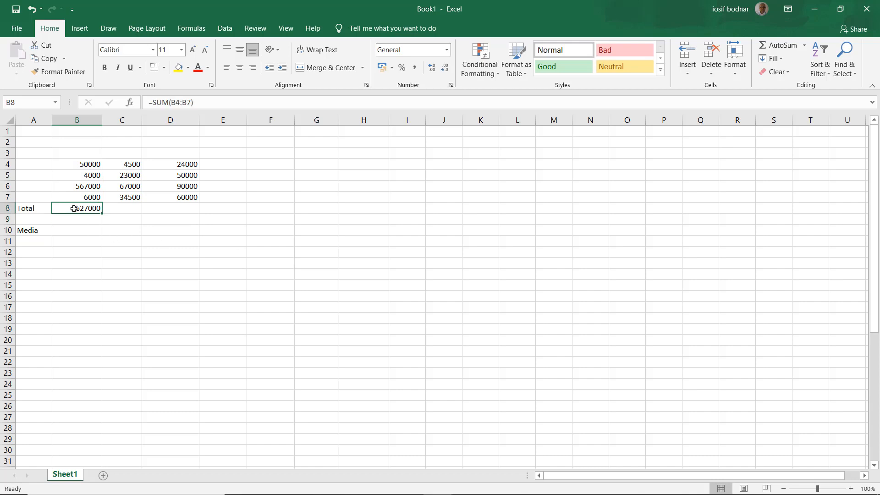
{"action": "left_click_drag", "start_coordinate": [77, 166], "coordinate": [80, 197]}
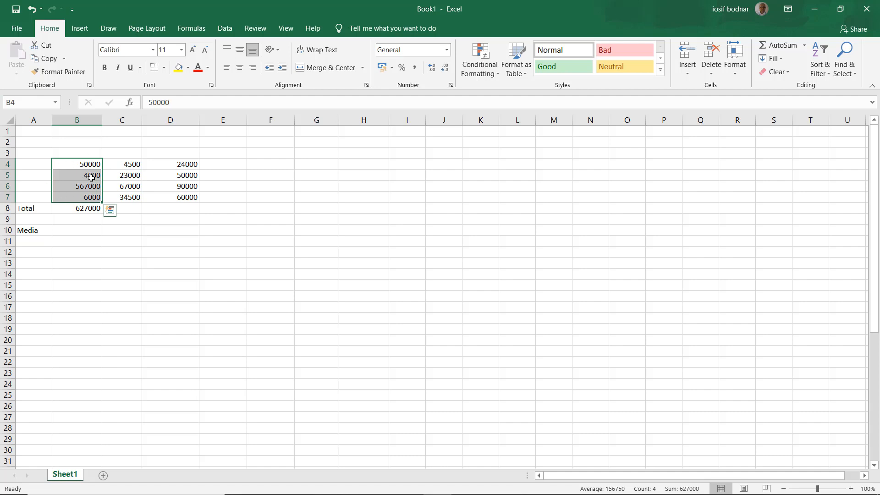
{"action": "left_click", "coordinate": [88, 210]}
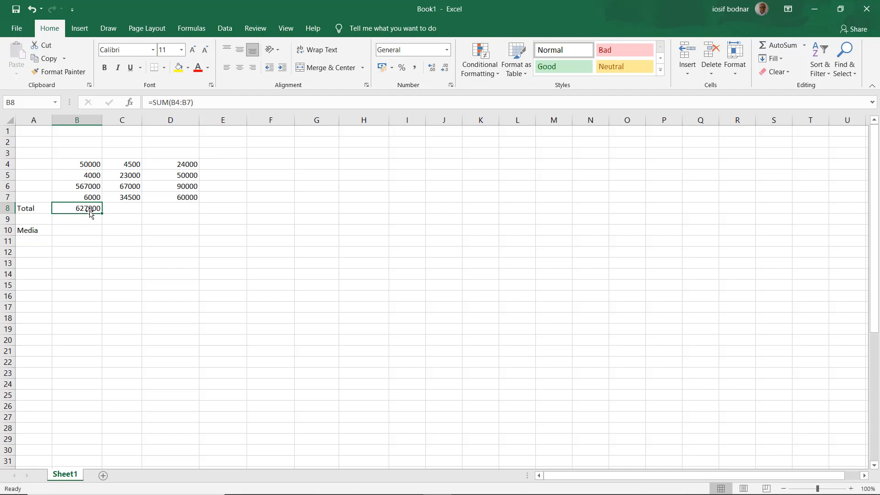
Fill the Total formula from B8 across to C8 and D8
{"action": "left_click", "coordinate": [117, 207]}
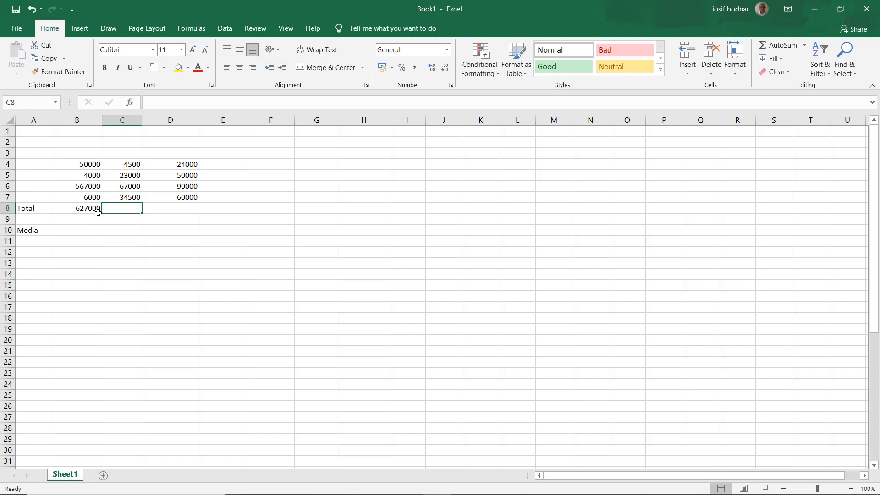
{"action": "left_click", "coordinate": [160, 208]}
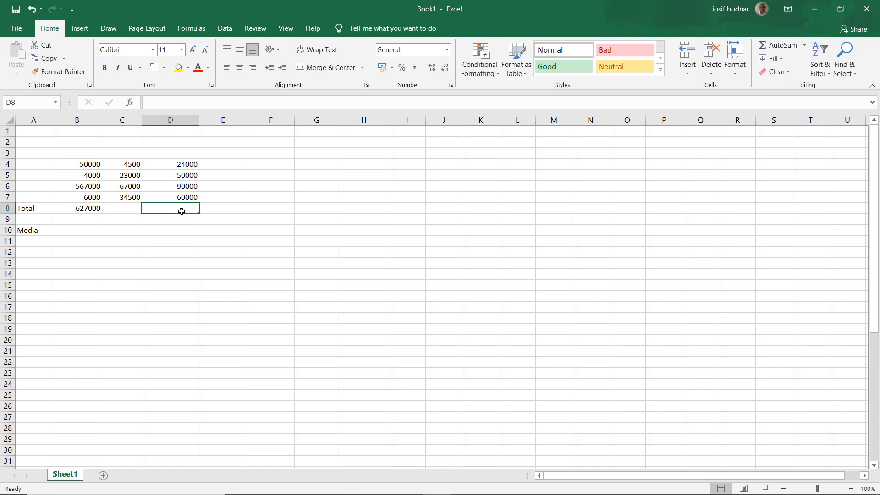
{"action": "left_click", "coordinate": [81, 209]}
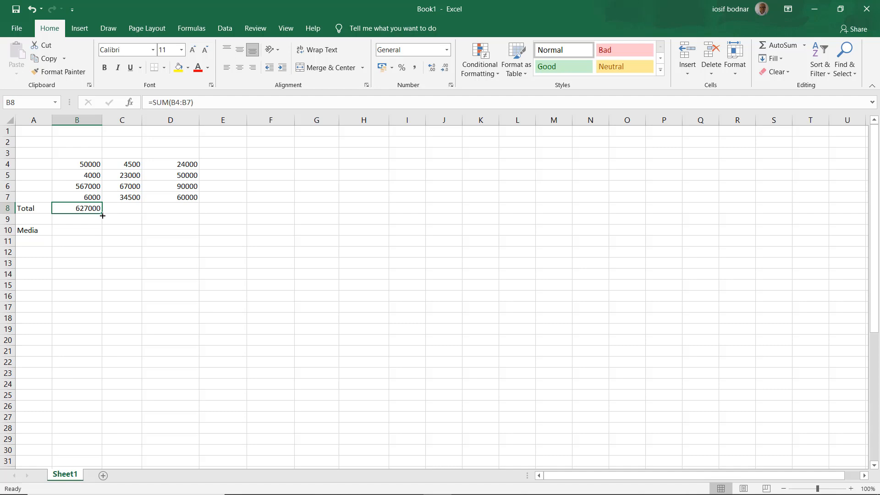
{"action": "left_click_drag", "start_coordinate": [102, 215], "coordinate": [179, 211]}
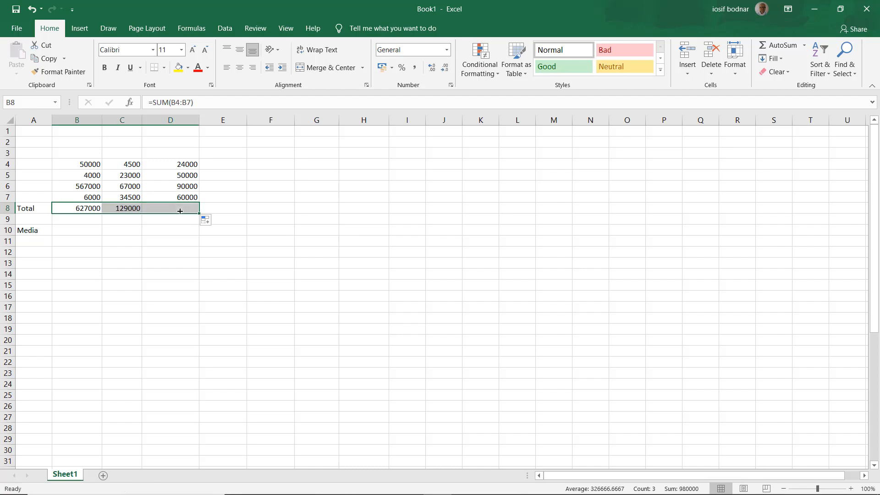
Examine the filled Total formulas in C8 and D8 and the cell ranges they sum
{"action": "left_click", "coordinate": [126, 208]}
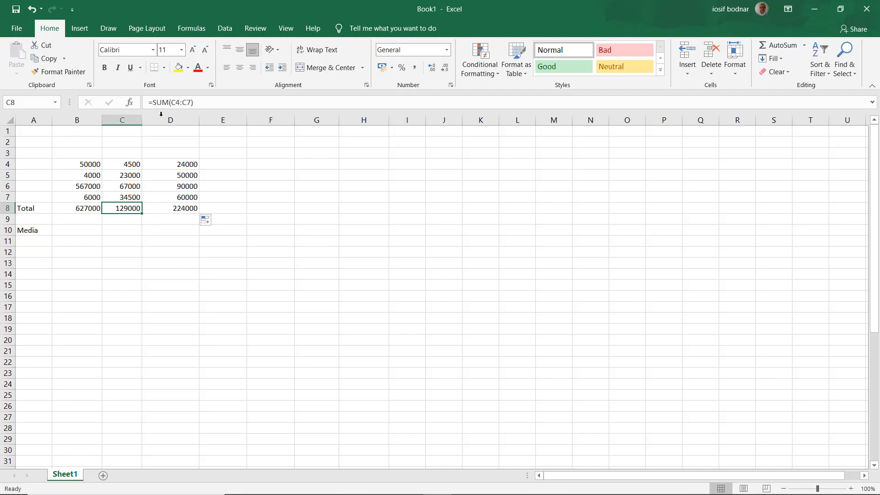
{"action": "left_click", "coordinate": [185, 208]}
{"action": "left_click", "coordinate": [122, 210]}
{"action": "double_click", "coordinate": [126, 208]}
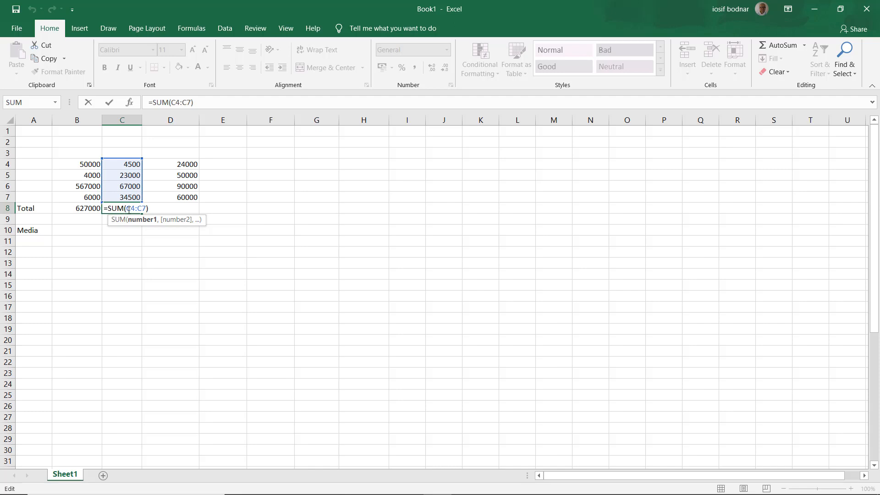
{"action": "key", "text": "Return"}
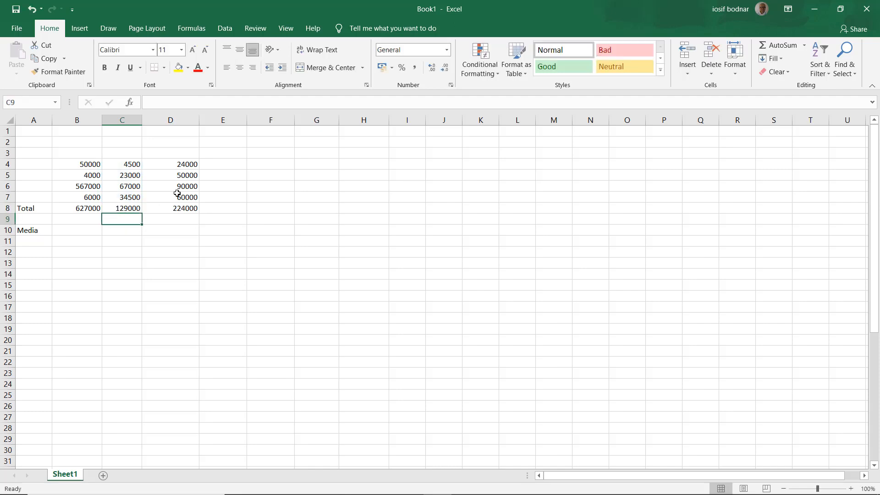
{"action": "left_click", "coordinate": [185, 208]}
{"action": "double_click", "coordinate": [184, 208]}
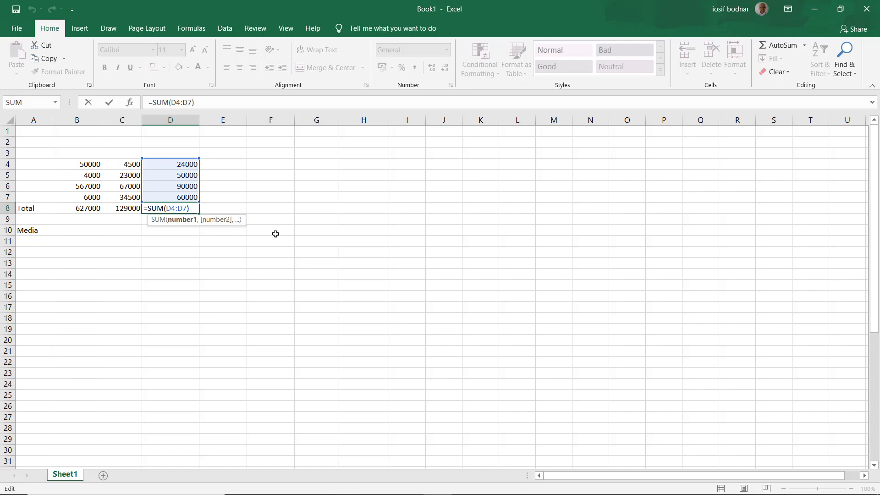
{"action": "key", "text": "Return"}
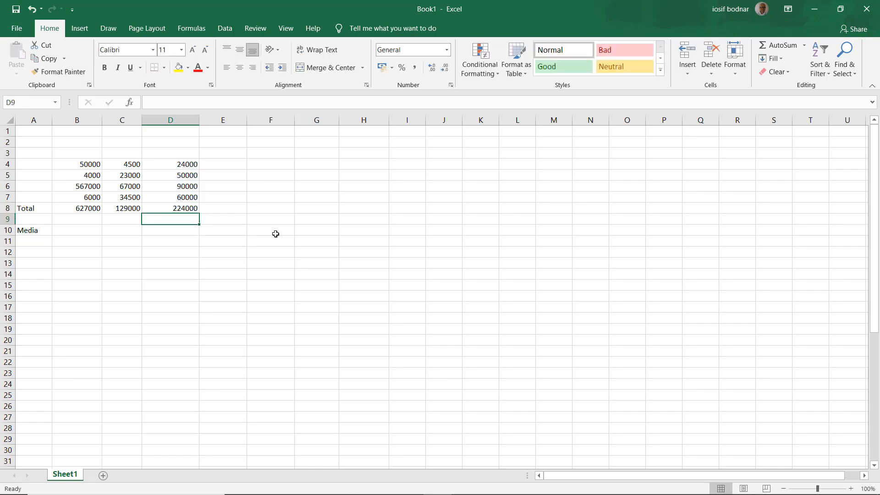
Calculate the Media of the first data column in B10 with an AVERAGE formula over B4:B7
{"action": "left_click", "coordinate": [76, 232]}
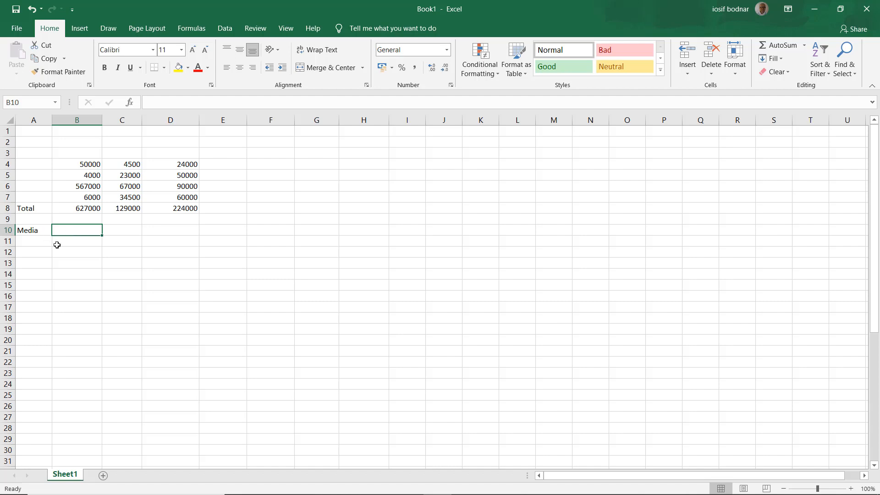
{"action": "left_click", "coordinate": [112, 230]}
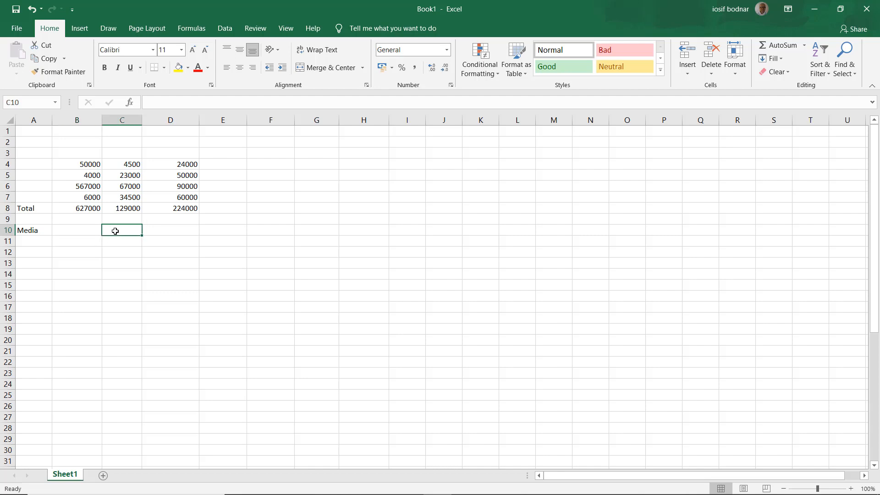
{"action": "left_click", "coordinate": [171, 232]}
{"action": "left_click", "coordinate": [72, 226]}
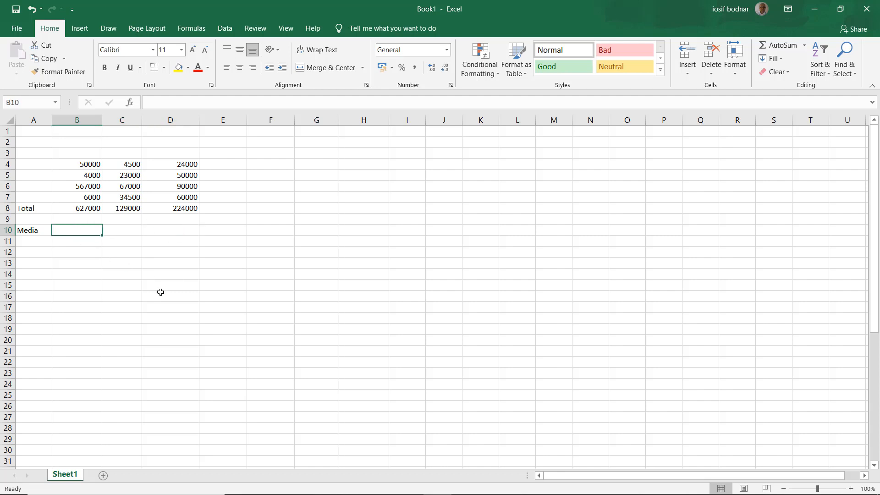
{"action": "type", "text": "="}
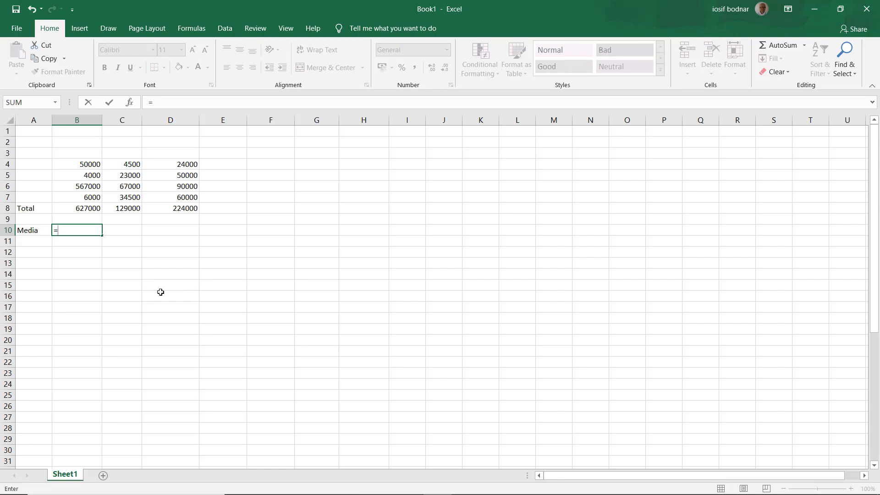
{"action": "type", "text": "av"}
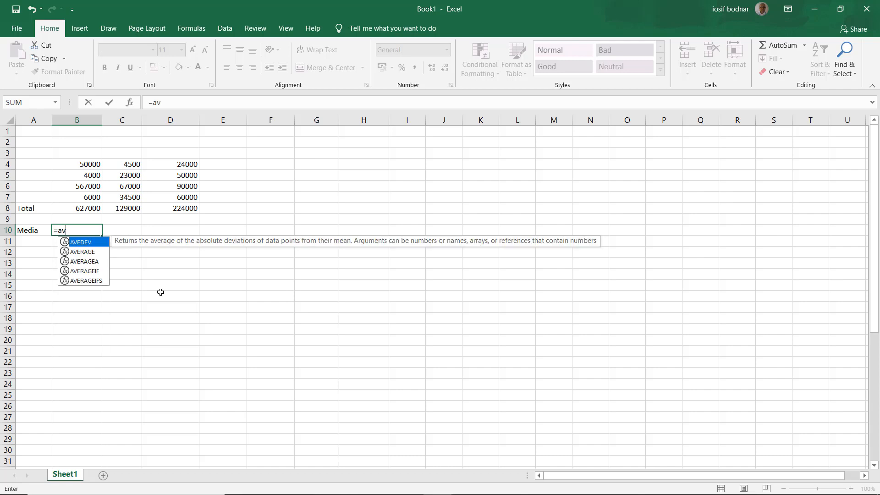
{"action": "double_click", "coordinate": [80, 252]}
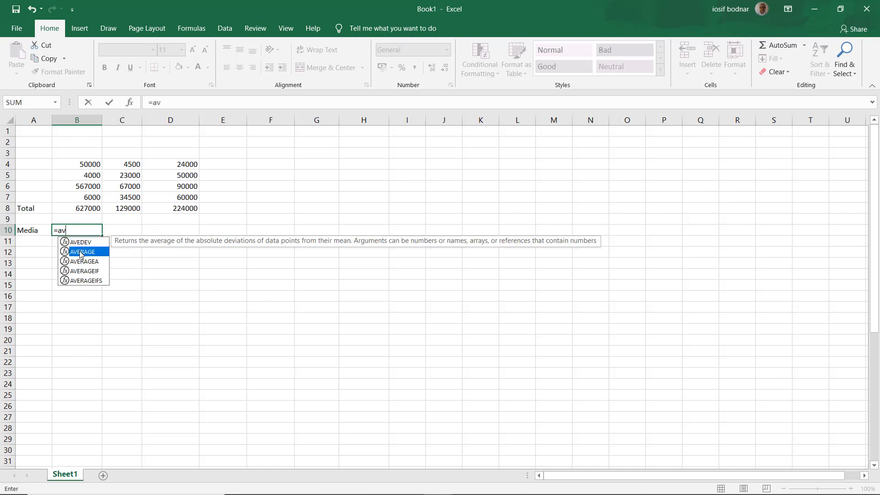
{"action": "left_click", "coordinate": [85, 166]}
{"action": "left_click_drag", "start_coordinate": [85, 166], "coordinate": [87, 197]}
{"action": "key", "text": "Return"}
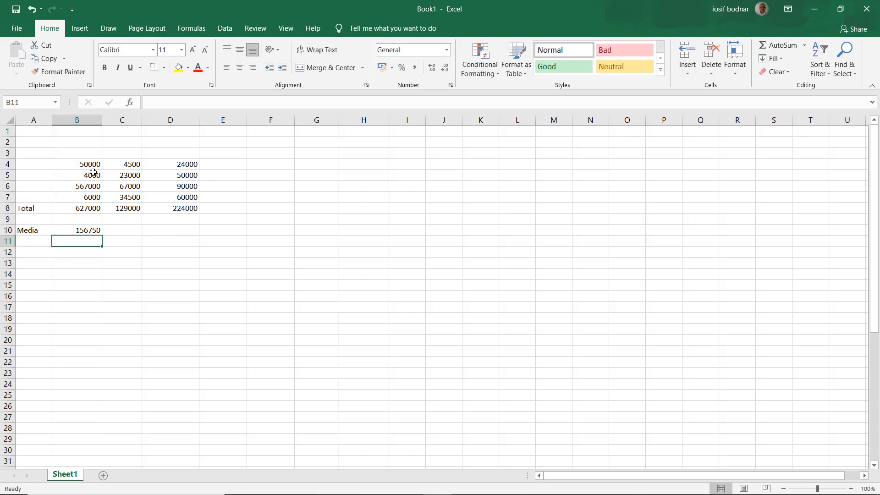
Disable the fill handle and cell drag-and-drop in the advanced editing options
{"action": "left_click", "coordinate": [22, 27]}
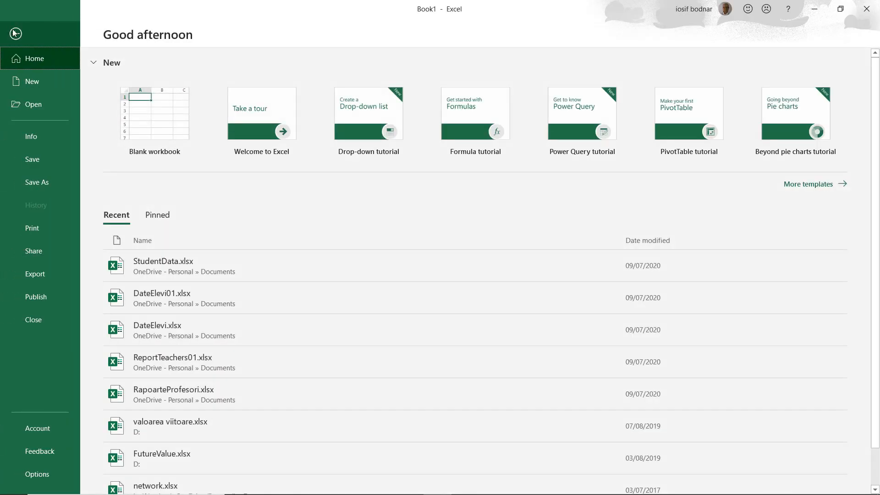
{"action": "left_click", "coordinate": [37, 476]}
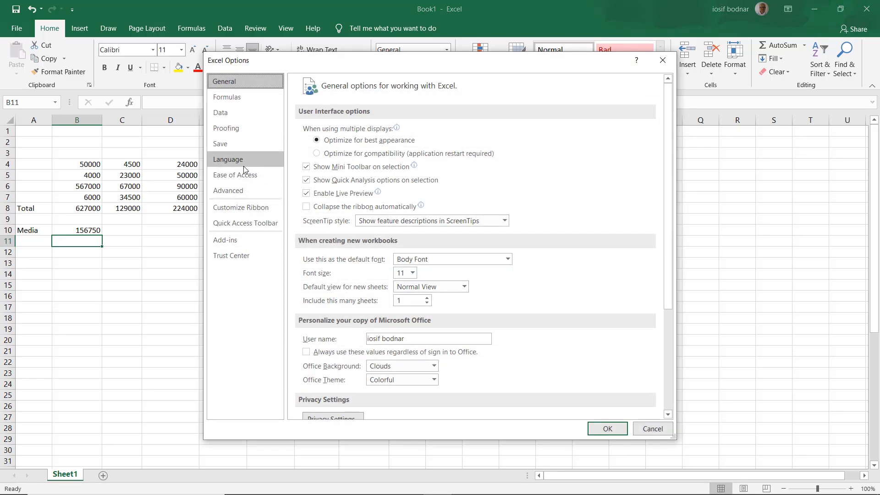
{"action": "left_click", "coordinate": [236, 193]}
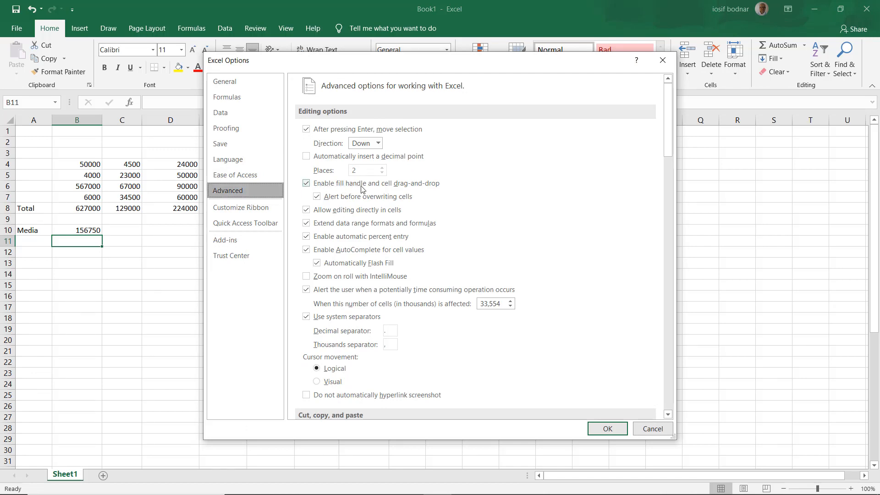
{"action": "left_click", "coordinate": [306, 183]}
{"action": "left_click", "coordinate": [602, 428]}
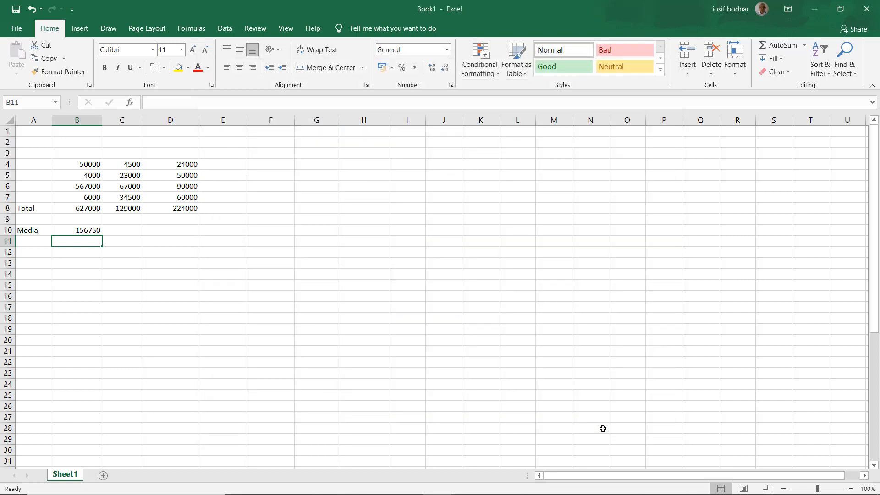
Clear the argument of the AVERAGE formula in B10 and re-enter the range B4:B7
{"action": "left_click", "coordinate": [83, 229]}
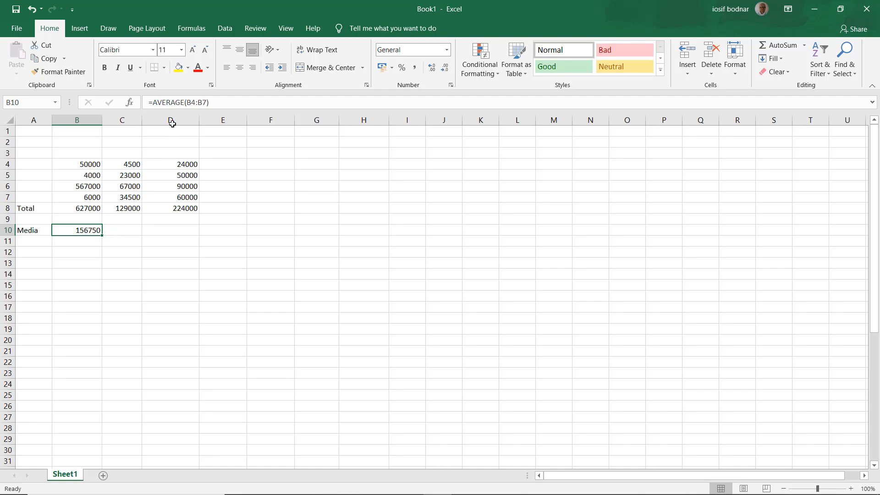
{"action": "double_click", "coordinate": [92, 232]}
{"action": "left_click_drag", "start_coordinate": [92, 231], "coordinate": [116, 233]}
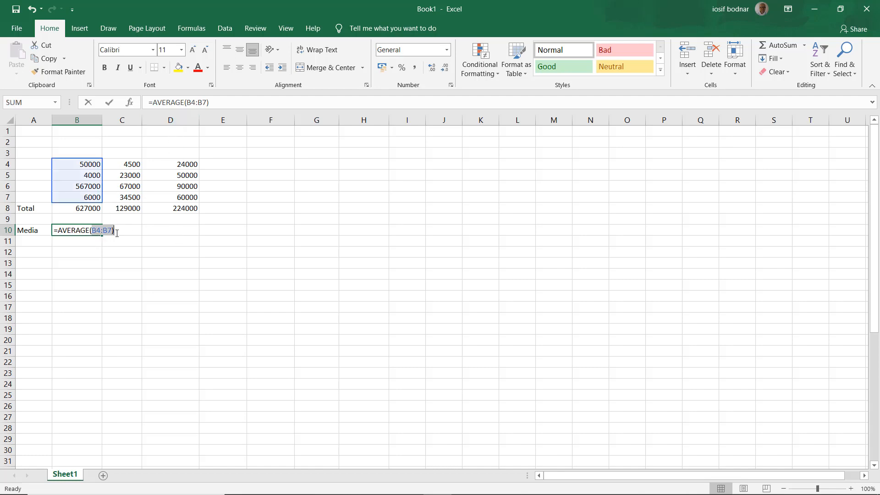
{"action": "left_click", "coordinate": [99, 246]}
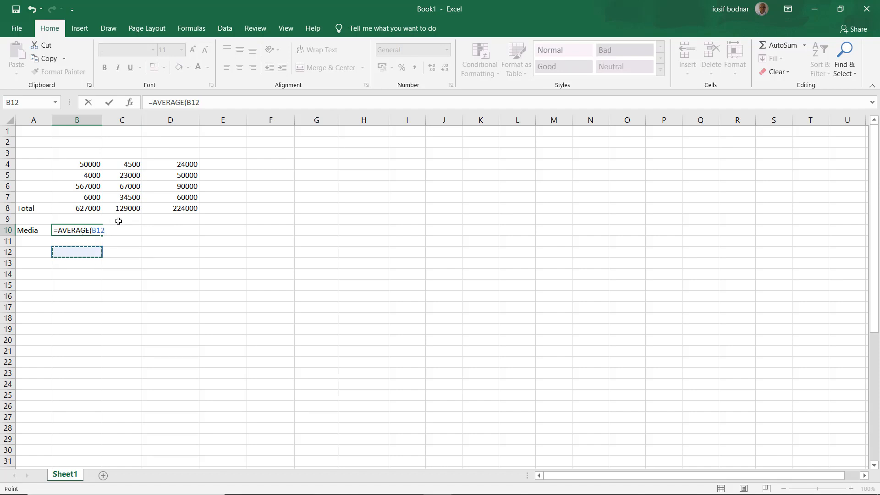
{"action": "key", "text": "ctrl+z"}
{"action": "key", "text": "ctrl+z"}
{"action": "key", "text": "ctrl+y"}
{"action": "key", "text": "ctrl+y"}
{"action": "type", "text": ":"}
{"action": "key", "text": "BackSpace"}
{"action": "key", "text": "BackSpace"}
{"action": "key", "text": "BackSpace"}
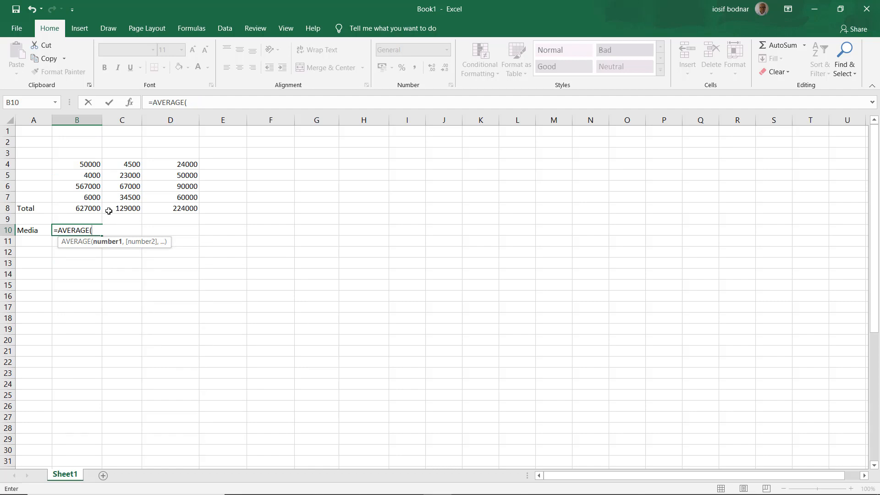
{"action": "left_click_drag", "start_coordinate": [78, 165], "coordinate": [85, 197]}
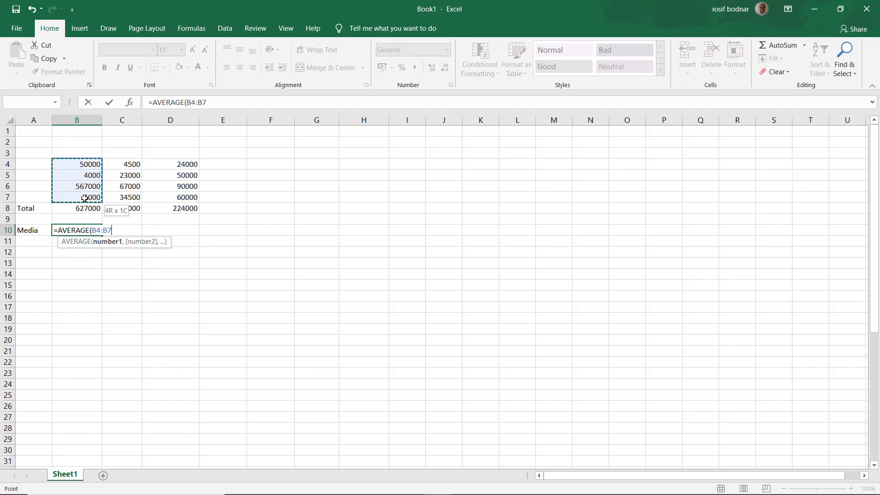
{"action": "key", "text": "Return"}
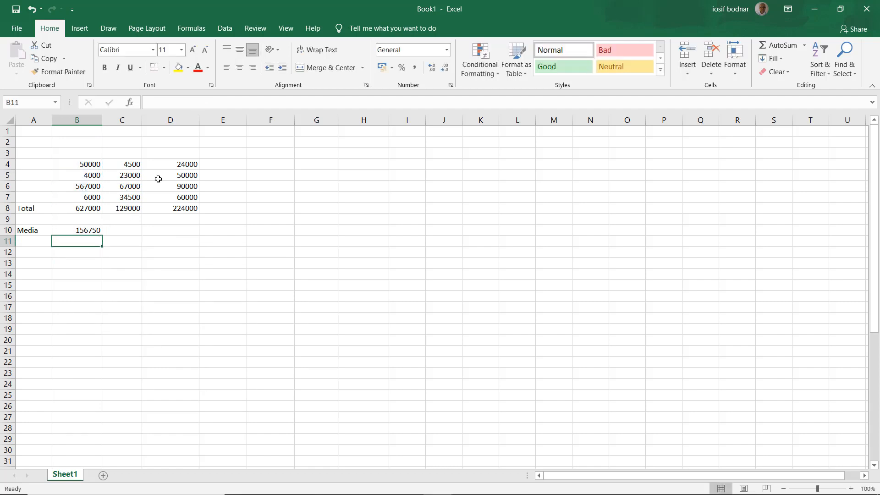
Try to fill the Media formula from B10 across to C10 and D10
{"action": "left_click", "coordinate": [81, 231]}
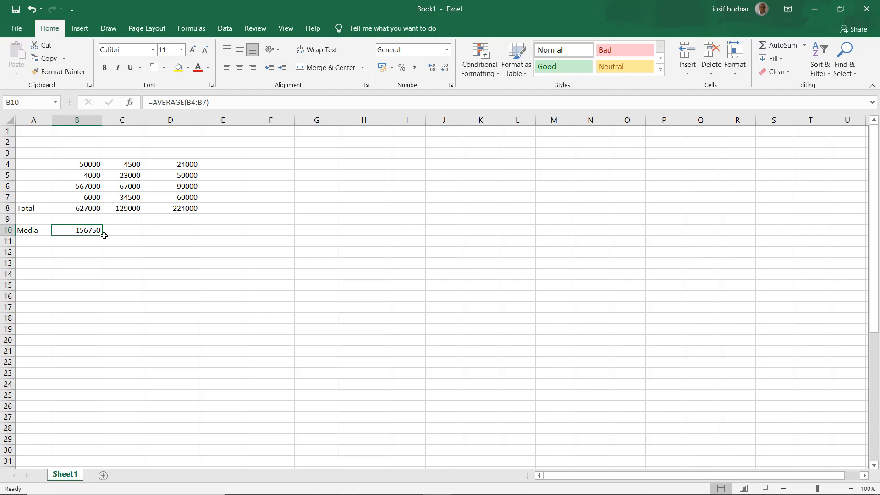
{"action": "left_click_drag", "start_coordinate": [103, 235], "coordinate": [165, 232]}
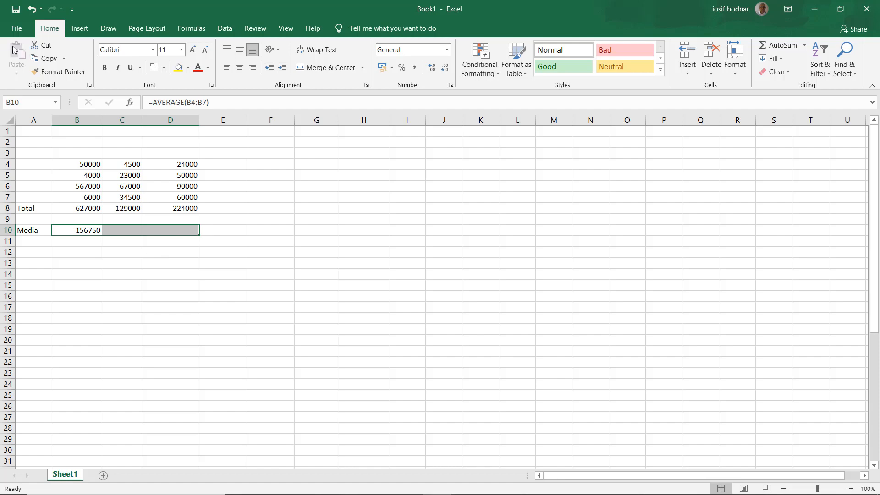
Enable the fill handle and cell drag-and-drop in the advanced editing options
{"action": "left_click", "coordinate": [16, 31]}
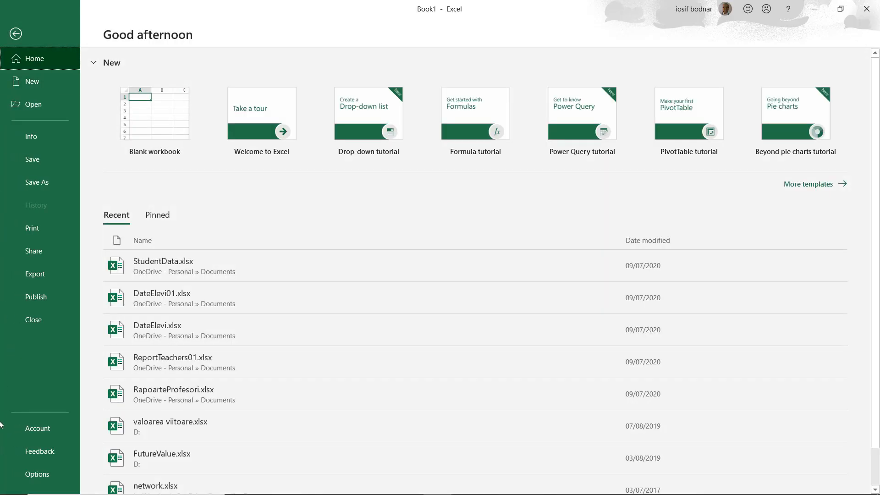
{"action": "left_click", "coordinate": [34, 477]}
{"action": "left_click", "coordinate": [222, 192]}
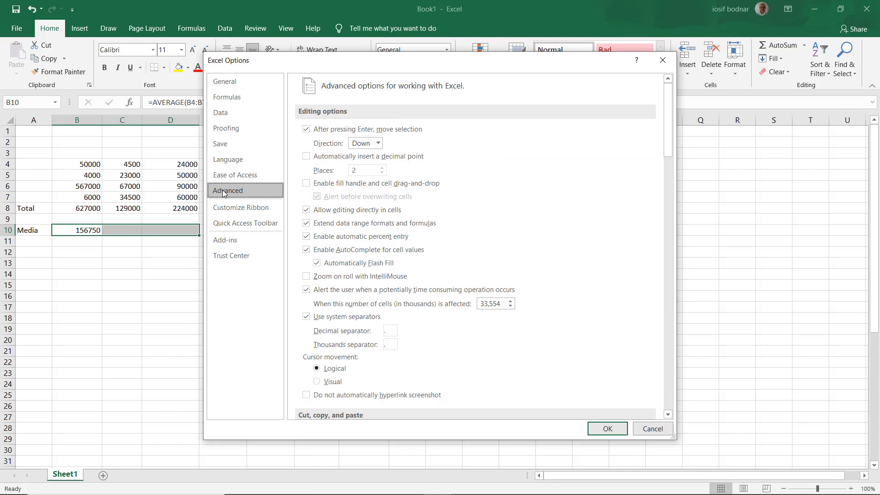
{"action": "left_click", "coordinate": [306, 184]}
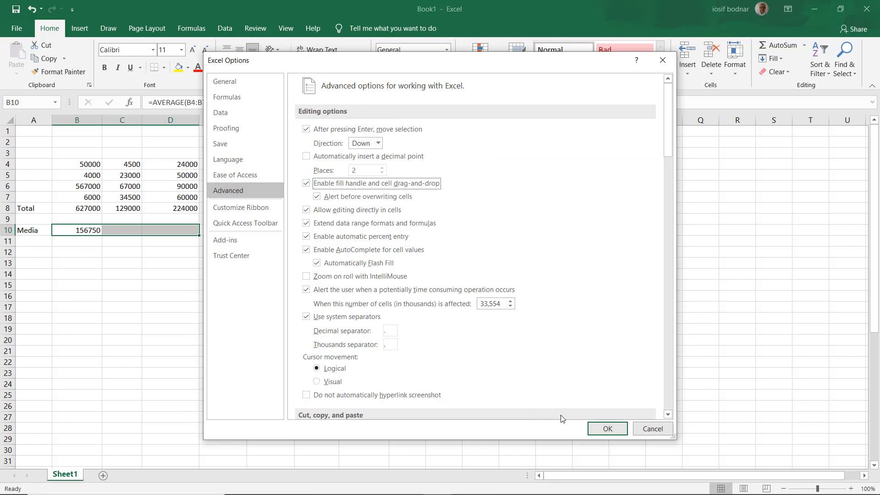
{"action": "left_click", "coordinate": [608, 428]}
Fill the Media formula from B10 across to C10 and D10
{"action": "left_click", "coordinate": [123, 301]}
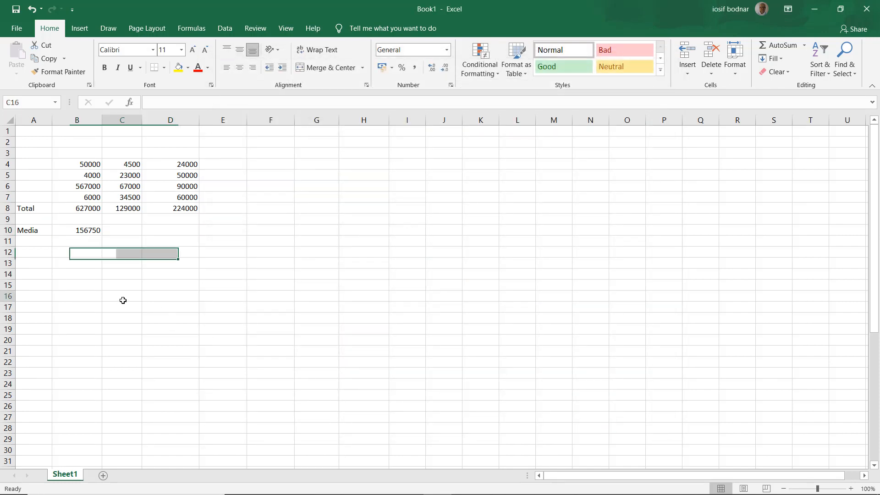
{"action": "left_click", "coordinate": [78, 229]}
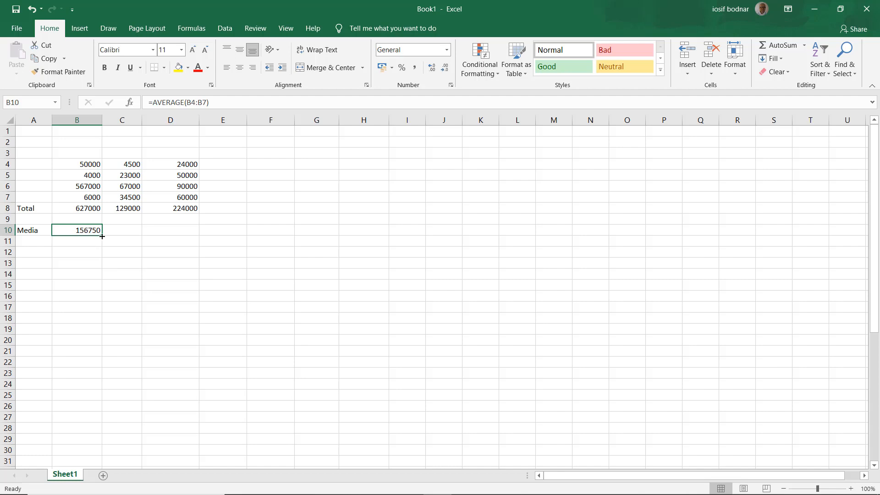
{"action": "left_click_drag", "start_coordinate": [102, 236], "coordinate": [192, 236]}
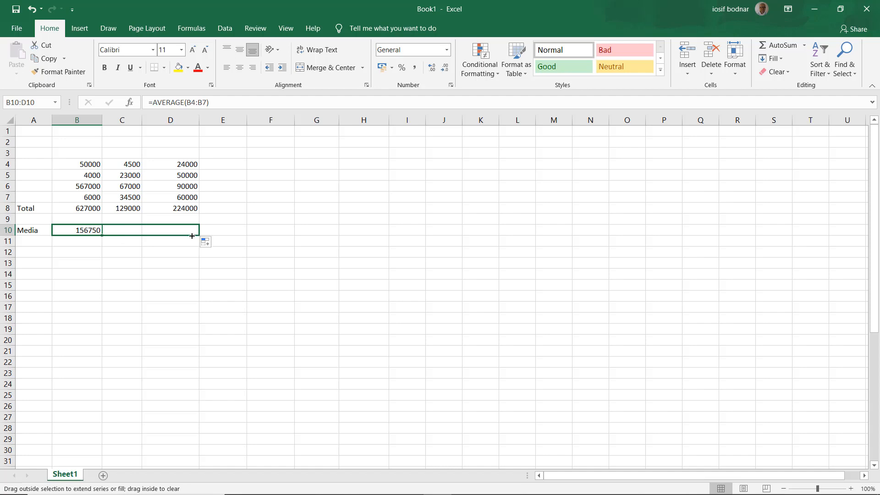
Examine the copied AVERAGE formulas in C10 and D10 and the cell ranges they refer to
{"action": "left_click", "coordinate": [123, 231]}
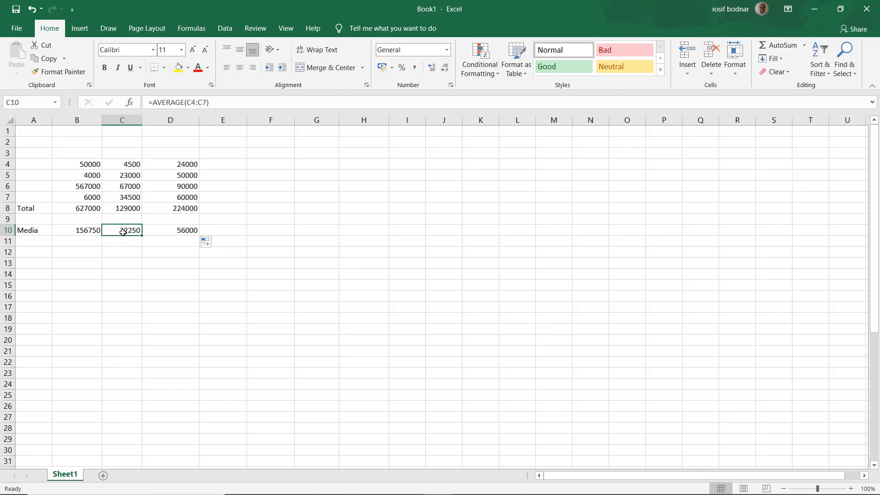
{"action": "left_click", "coordinate": [169, 229]}
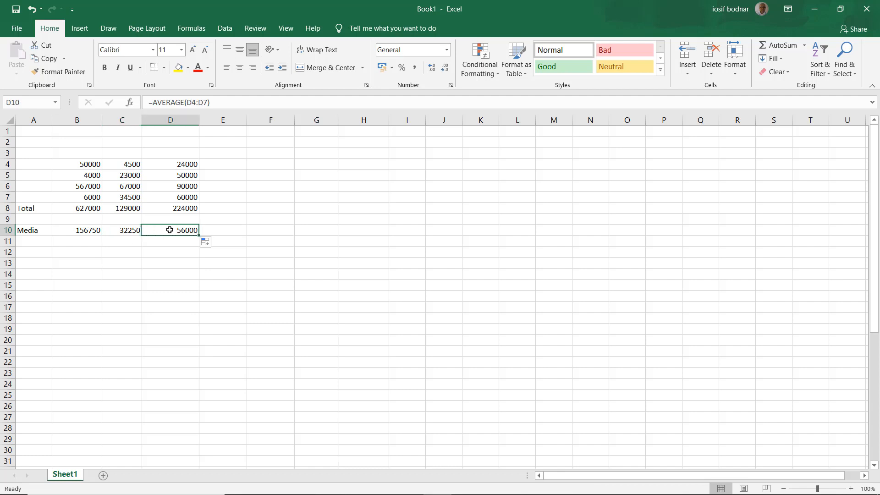
{"action": "left_click", "coordinate": [122, 233]}
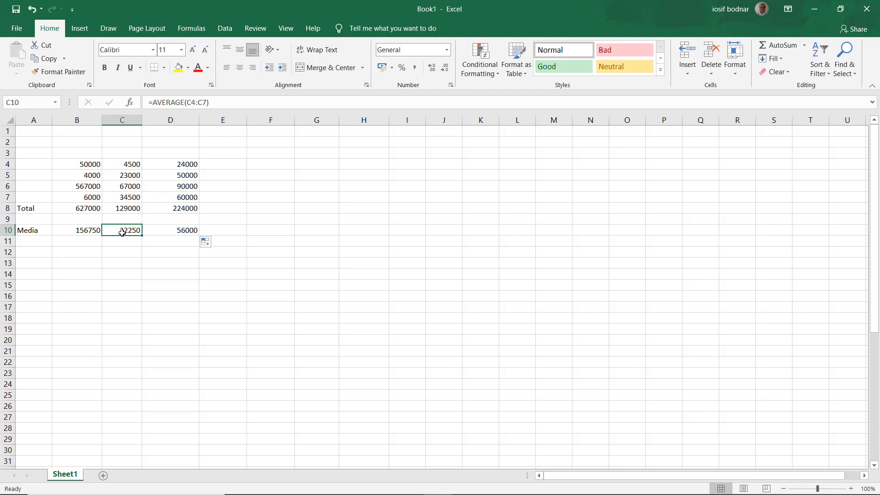
{"action": "double_click", "coordinate": [122, 233]}
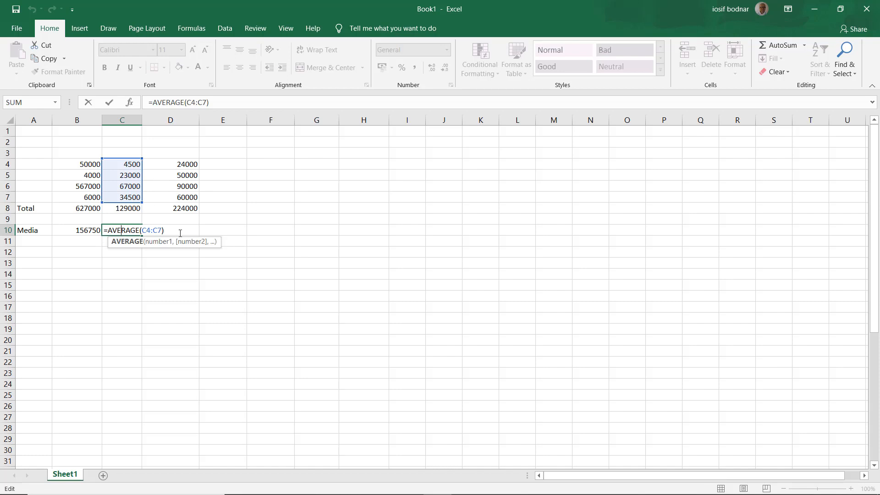
{"action": "key", "text": "Left"}
{"action": "key", "text": "Left"}
{"action": "key", "text": "Left"}
{"action": "key", "text": "Left"}
{"action": "key", "text": "Return"}
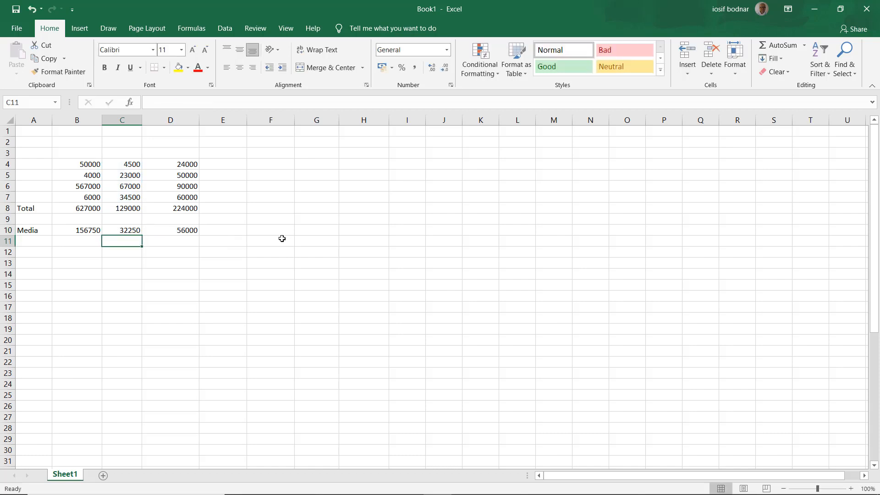
{"action": "left_click", "coordinate": [185, 230]}
{"action": "double_click", "coordinate": [185, 230]}
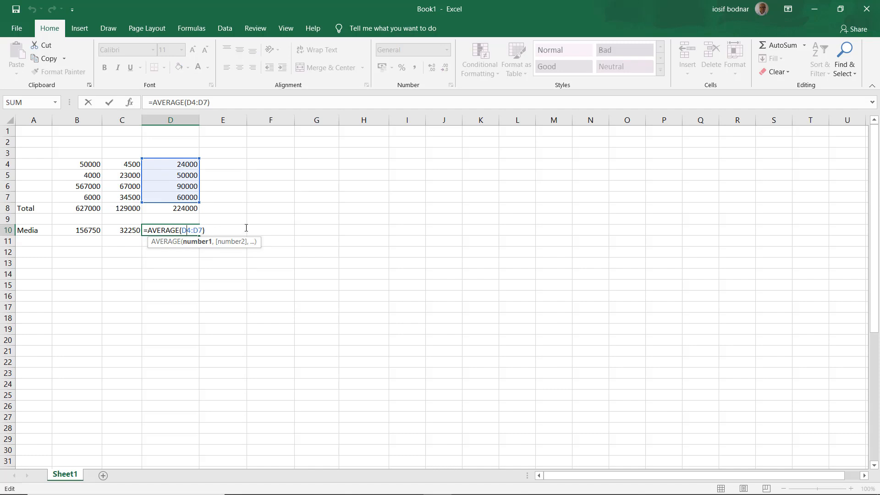
{"action": "key", "text": "Return"}
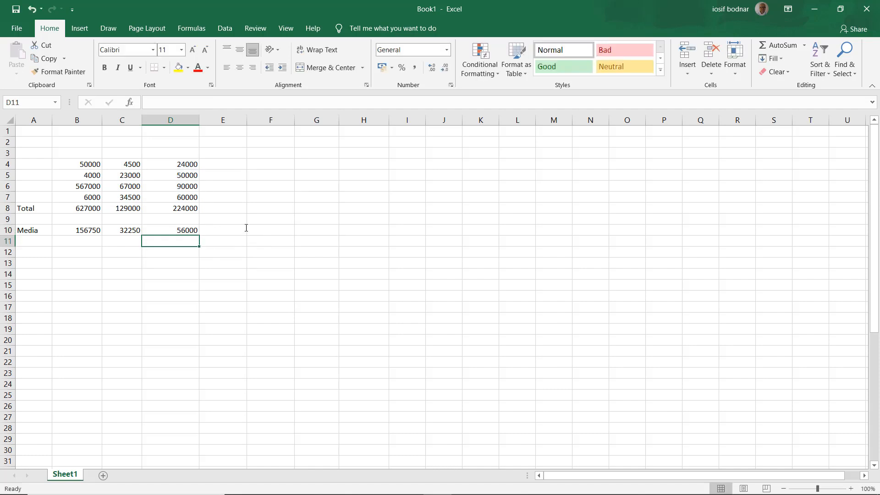
{"action": "left_click", "coordinate": [179, 230]}
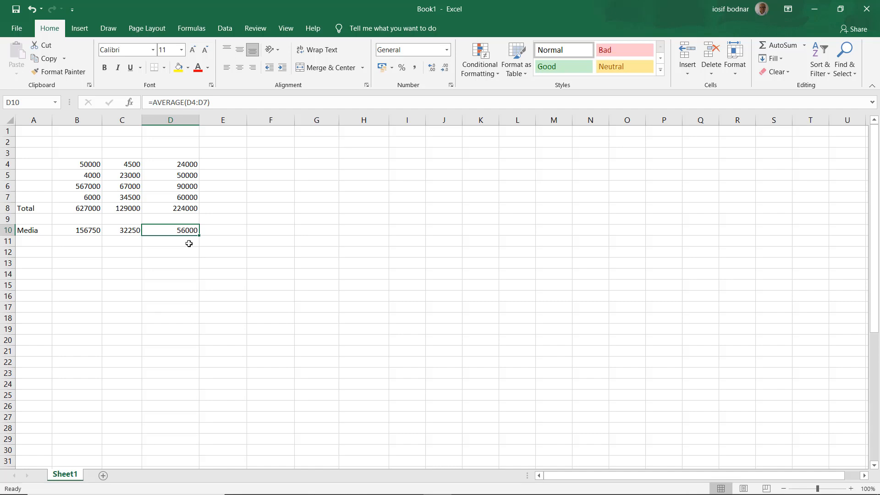
Enter the date 11-feb-2021 in F4 and fill it down to F10 as a series
{"action": "left_click", "coordinate": [270, 164]}
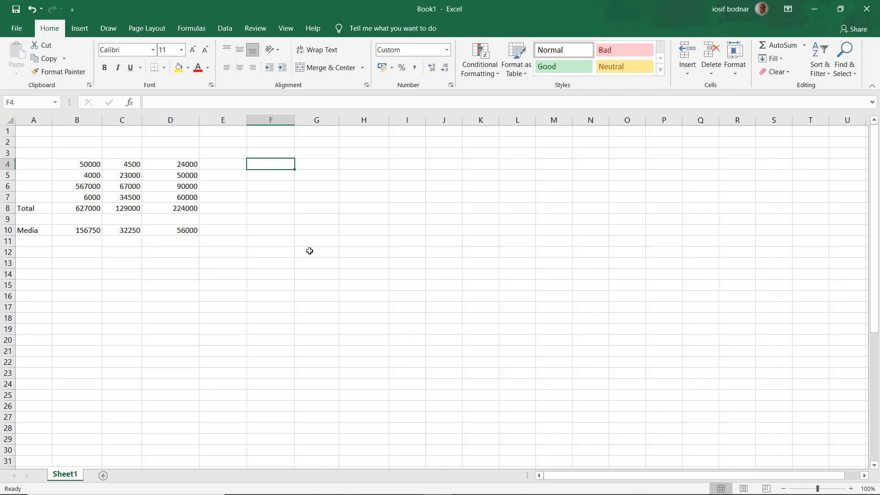
{"action": "type", "text": "11-fe"}
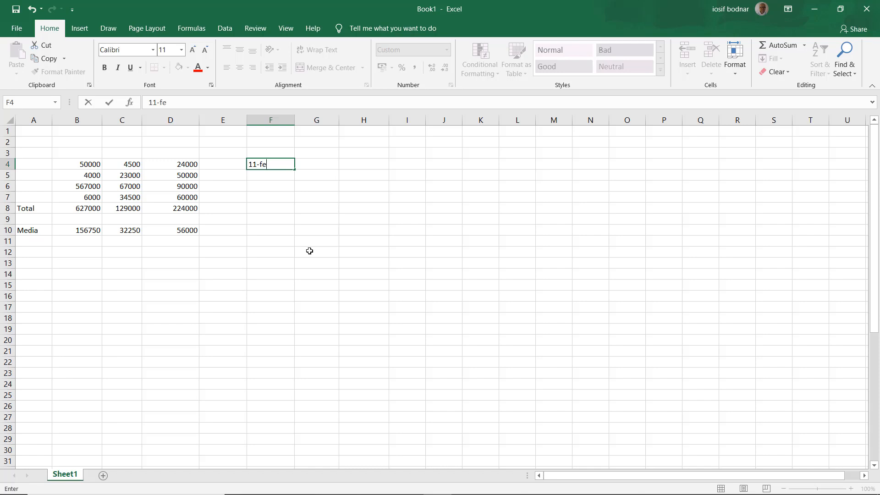
{"action": "type", "text": "b-2021"}
{"action": "key", "text": "Return"}
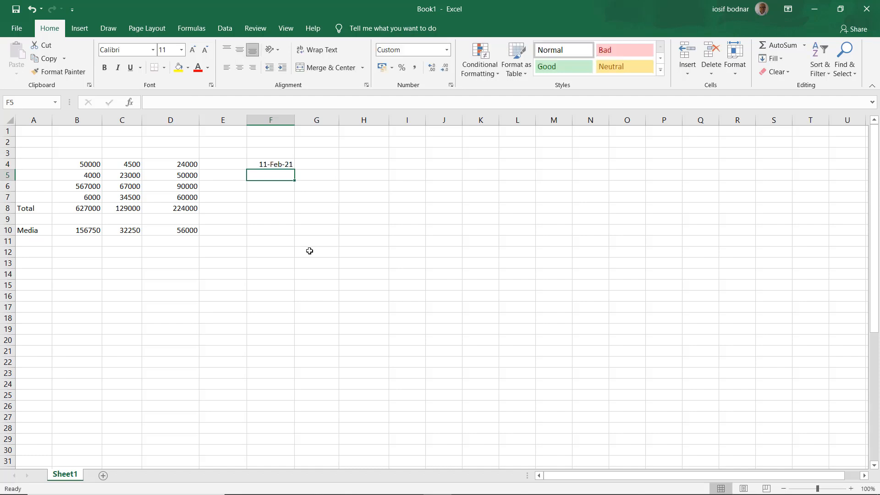
{"action": "left_click", "coordinate": [290, 166]}
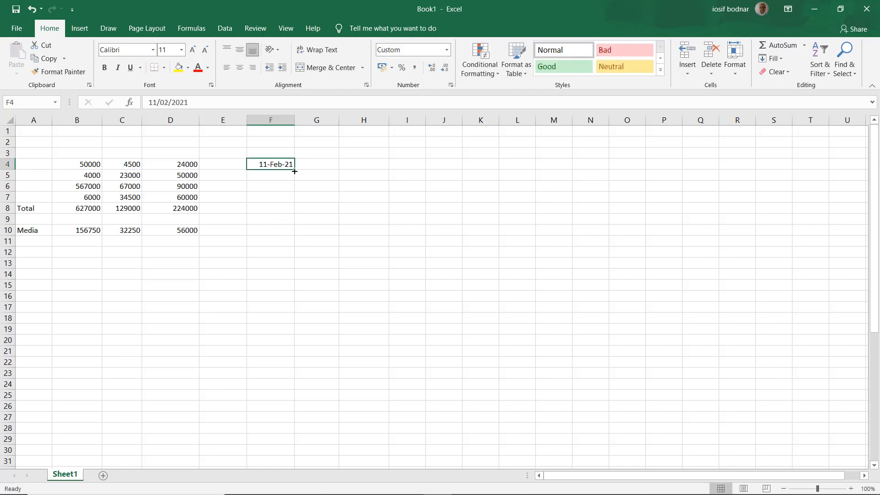
{"action": "left_click_drag", "start_coordinate": [293, 170], "coordinate": [289, 238]}
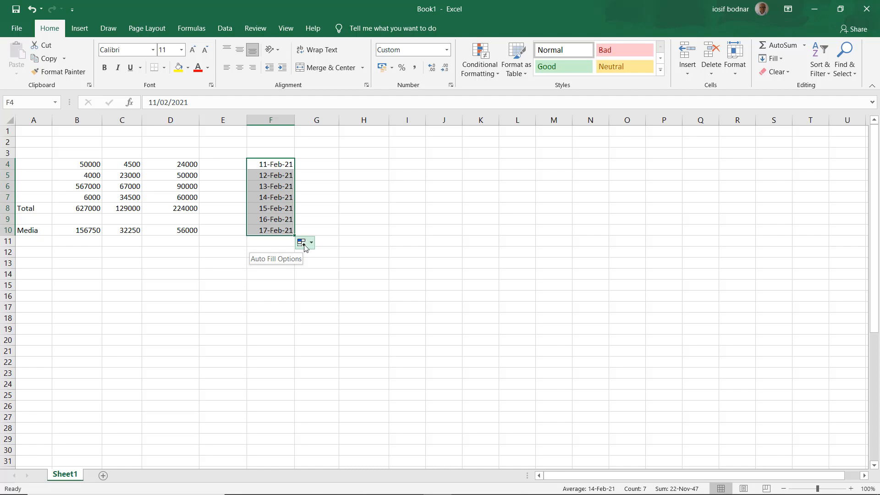
Change the auto fill option for the dates in F4:F10 to Copy Cells and after that to Fill Formatting Only
{"action": "left_click", "coordinate": [309, 244]}
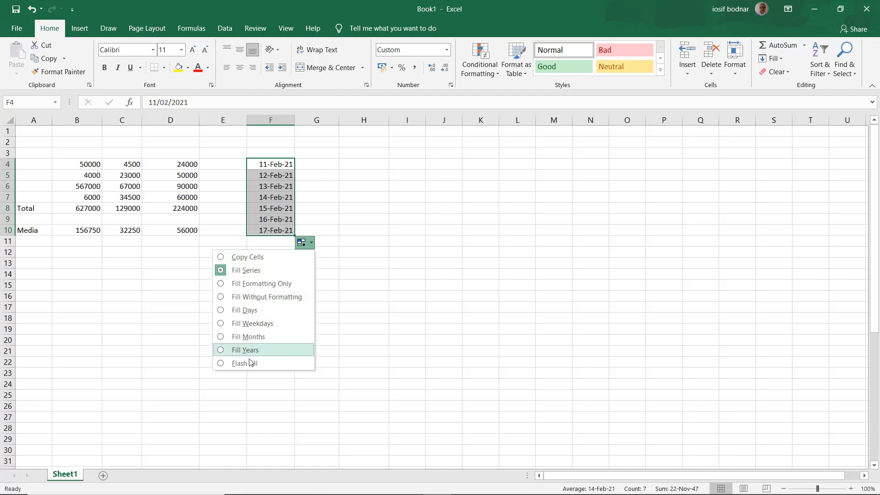
{"action": "left_click", "coordinate": [220, 258]}
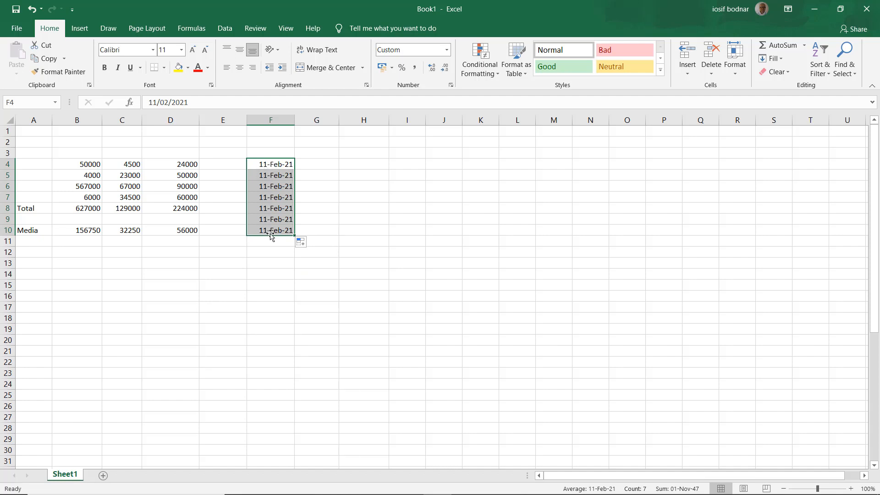
{"action": "left_click", "coordinate": [309, 246]}
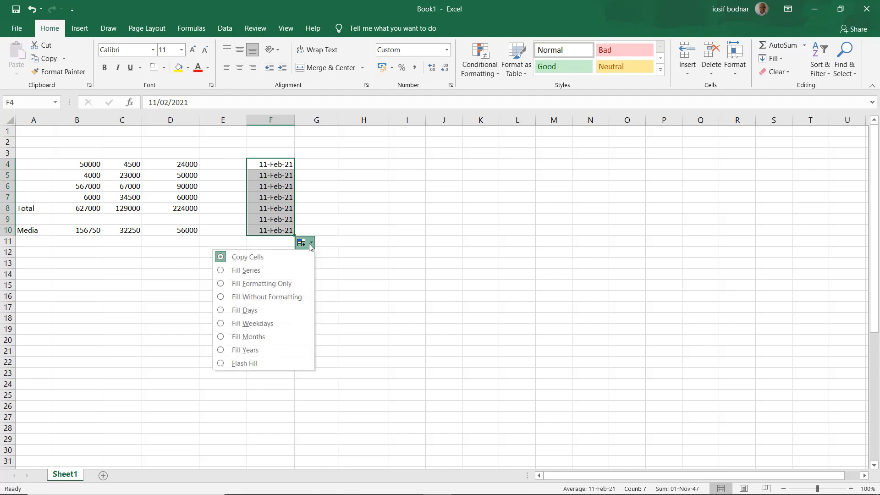
{"action": "left_click", "coordinate": [221, 285]}
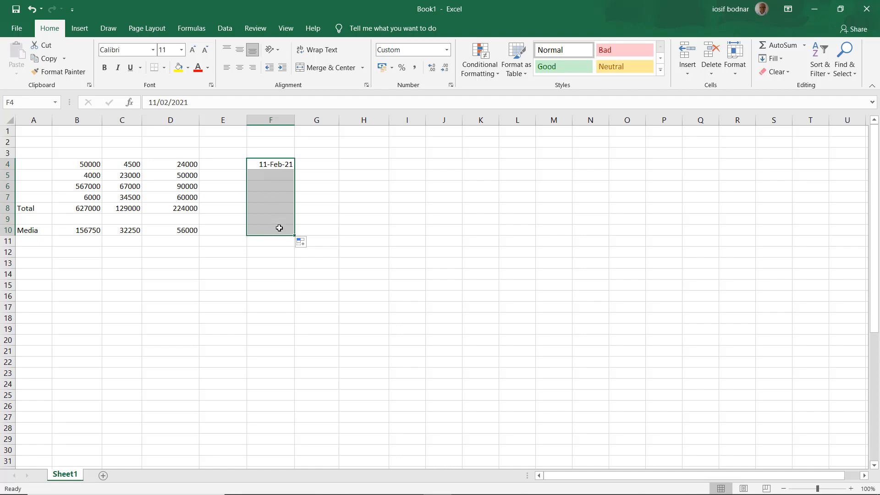
Refill the dates in F4:F10 with Fill Without Formatting, followed by Fill Days
{"action": "left_click", "coordinate": [302, 242]}
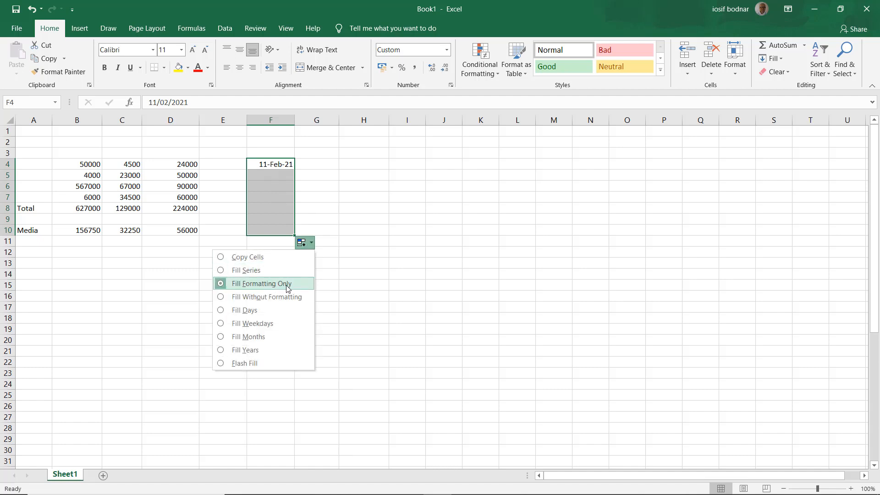
{"action": "left_click", "coordinate": [223, 297]}
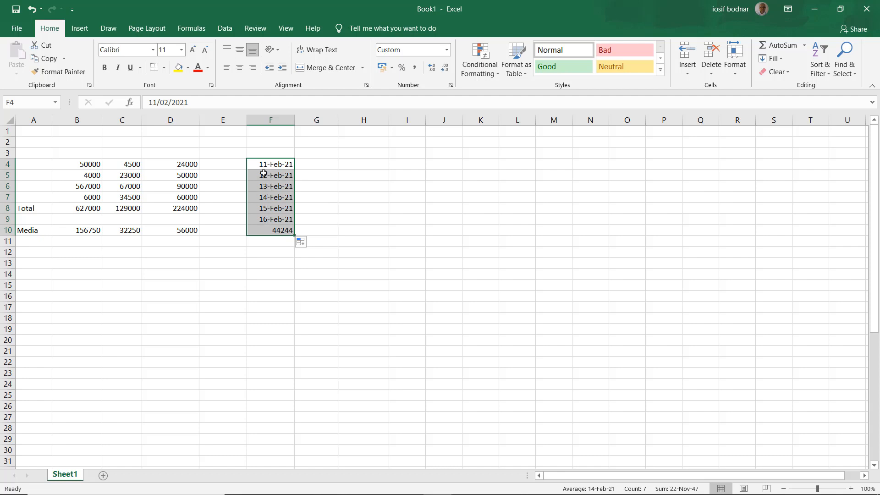
{"action": "left_click", "coordinate": [311, 243]}
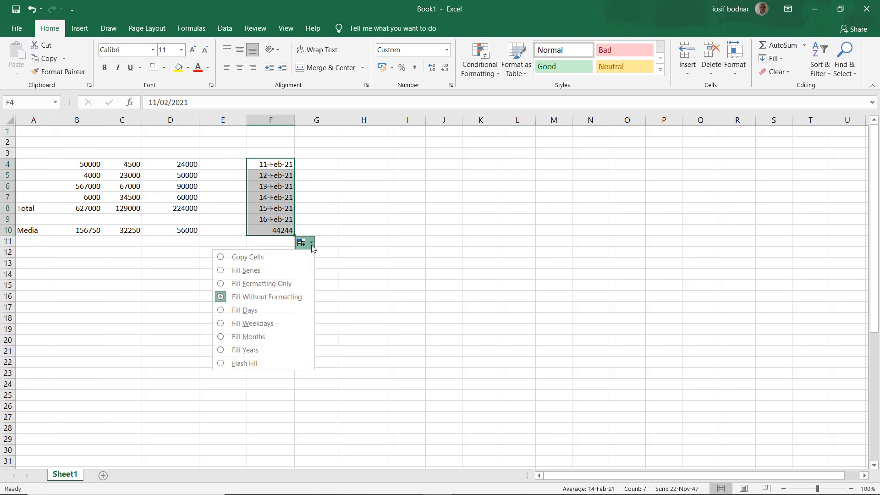
{"action": "left_click", "coordinate": [221, 311]}
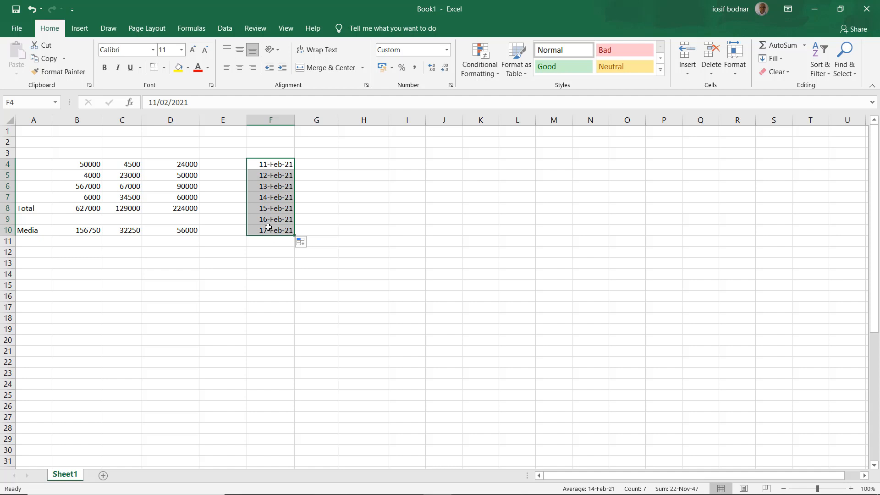
Refill F4:F10 with Fill Weekdays and check the dates against the system calendar for February 2021
{"action": "left_click", "coordinate": [311, 242]}
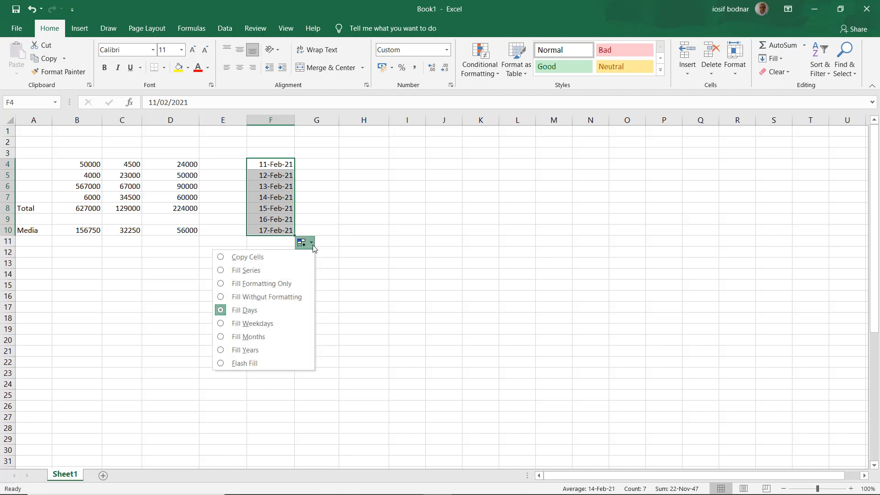
{"action": "left_click", "coordinate": [222, 326]}
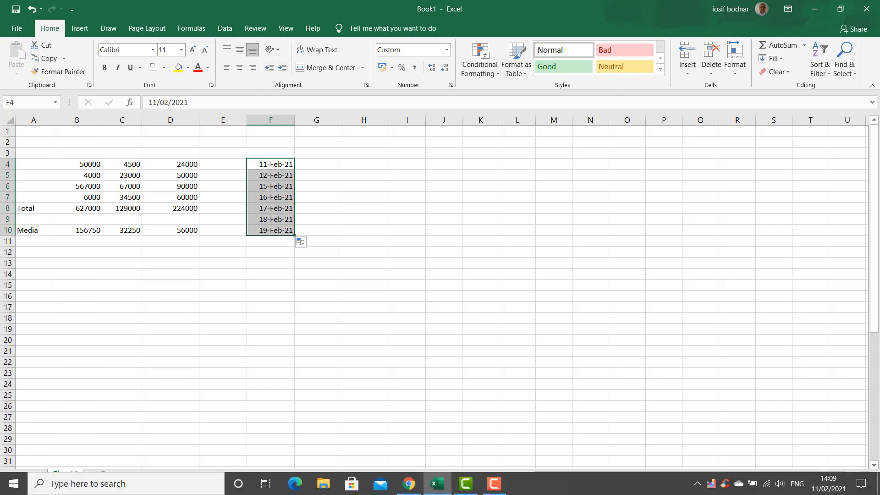
{"action": "left_click", "coordinate": [834, 489]}
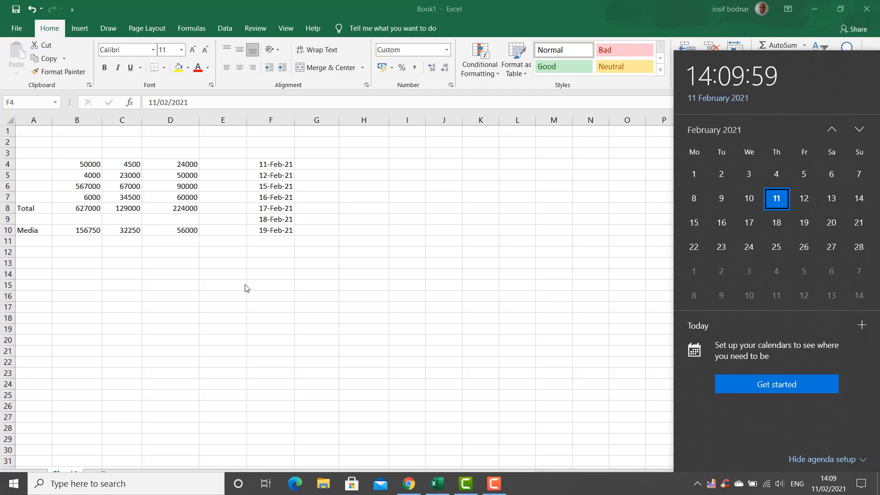
{"action": "left_click", "coordinate": [269, 165]}
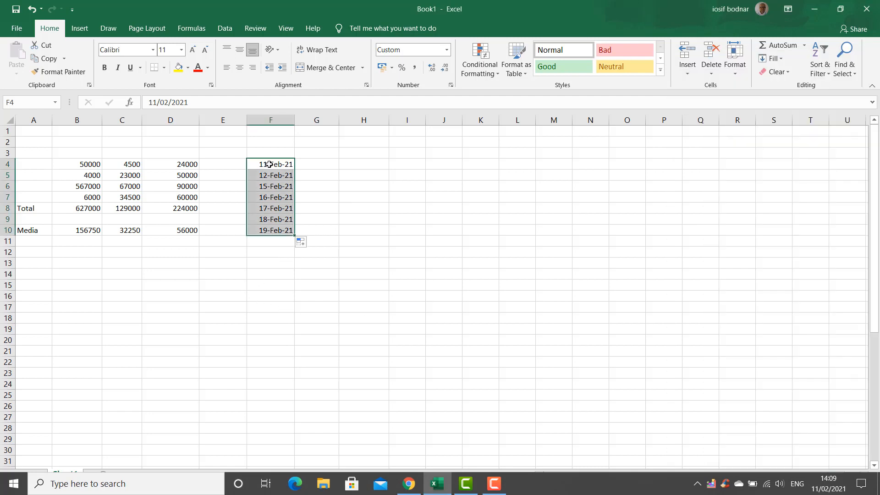
Refill the dates in F4:F10 with Fill Months, followed by Fill Years
{"action": "left_click", "coordinate": [305, 243]}
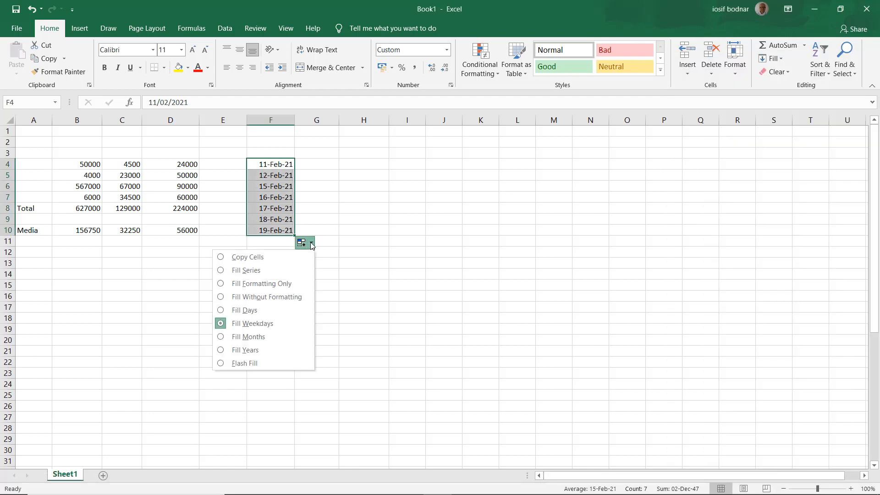
{"action": "left_click", "coordinate": [248, 337]}
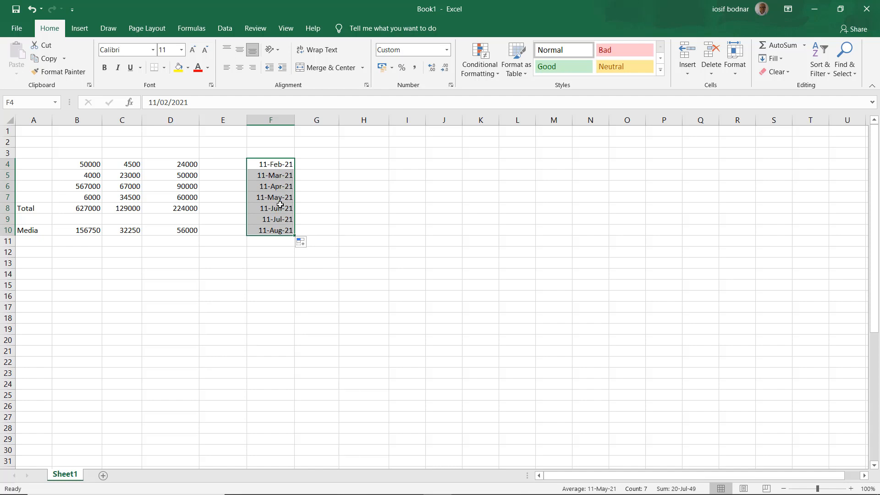
{"action": "left_click", "coordinate": [310, 247]}
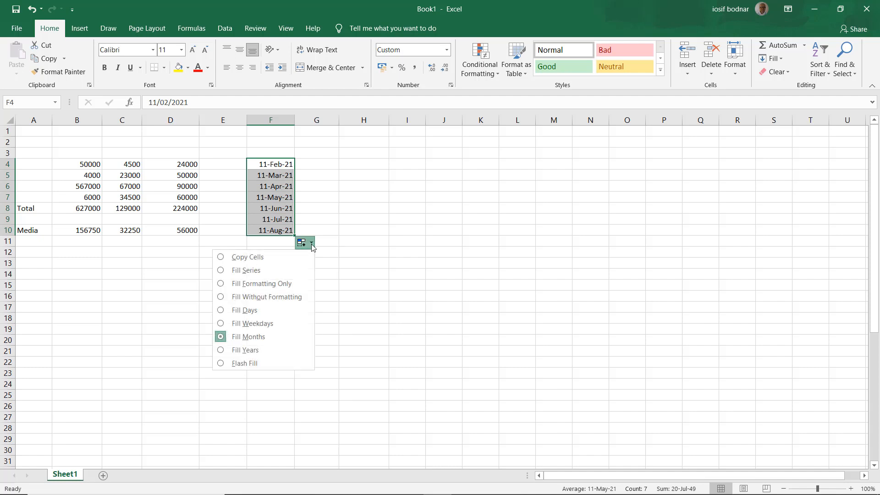
{"action": "left_click", "coordinate": [246, 356]}
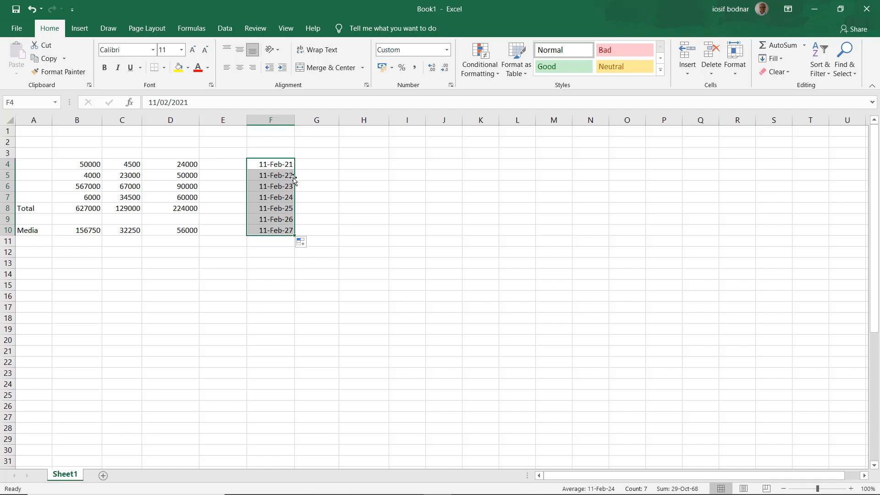
Refill the dates in F4:F10 with Fill Series and select the filled range
{"action": "left_click", "coordinate": [313, 246]}
{"action": "left_click", "coordinate": [220, 270]}
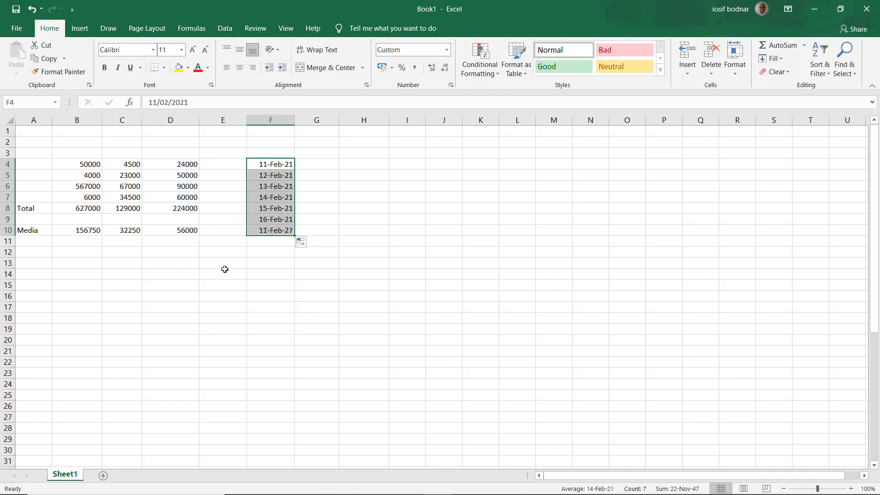
{"action": "left_click", "coordinate": [304, 242]}
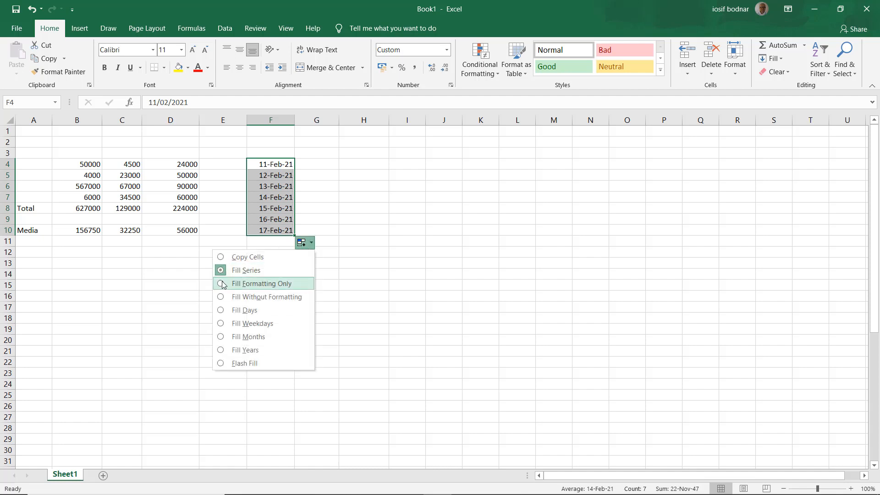
{"action": "left_click", "coordinate": [371, 223]}
{"action": "left_click_drag", "start_coordinate": [272, 165], "coordinate": [275, 229]}
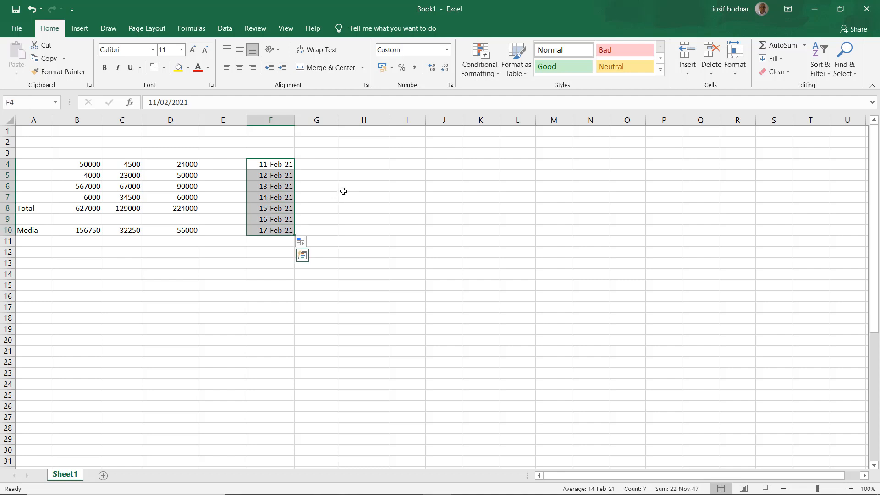
Select cell H4 and open the custom lists editor from the advanced program options
{"action": "left_click", "coordinate": [351, 164]}
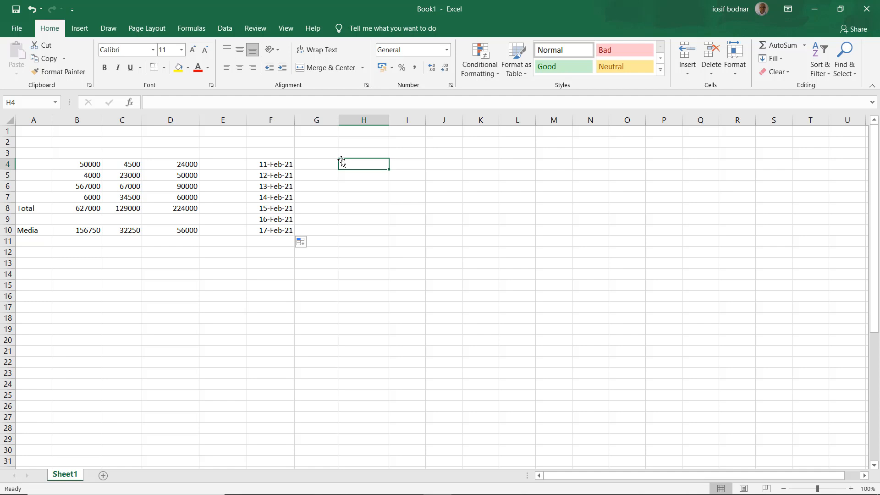
{"action": "left_click", "coordinate": [17, 32]}
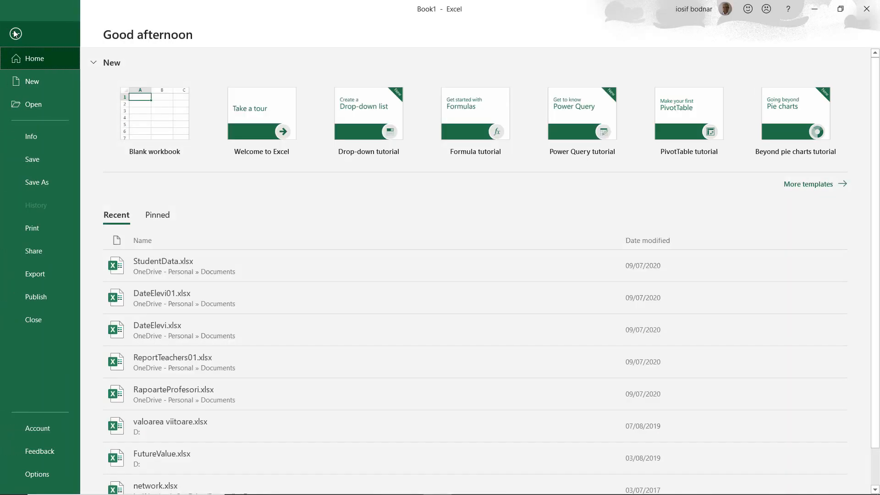
{"action": "left_click", "coordinate": [36, 472]}
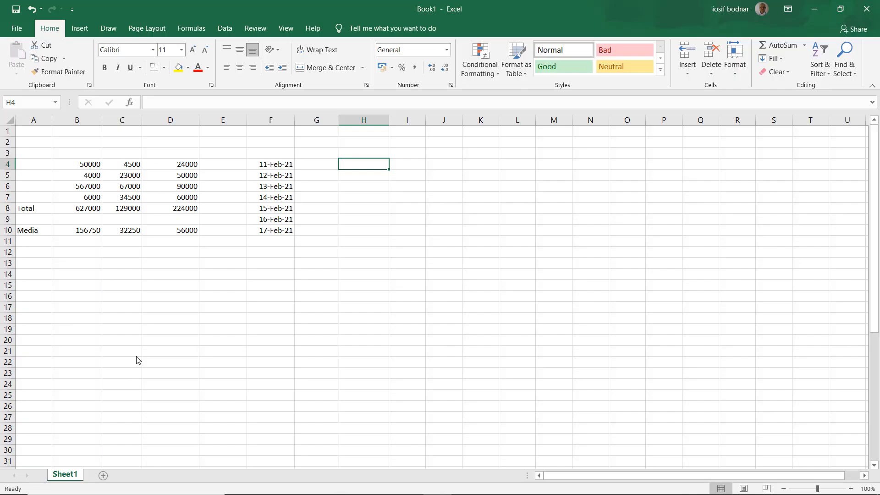
{"action": "left_click", "coordinate": [251, 189]}
{"action": "scroll", "coordinate": [378, 275], "scroll_direction": "down", "scroll_amount": 10}
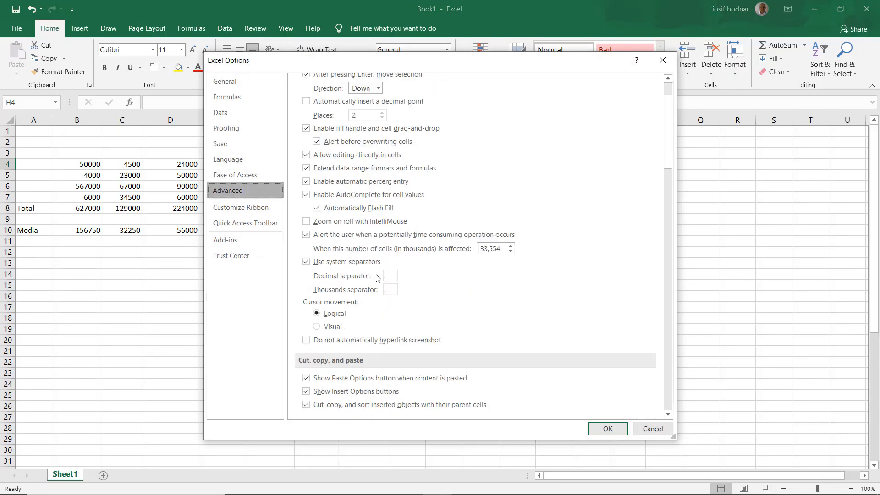
{"action": "scroll", "coordinate": [378, 274], "scroll_direction": "down", "scroll_amount": 20}
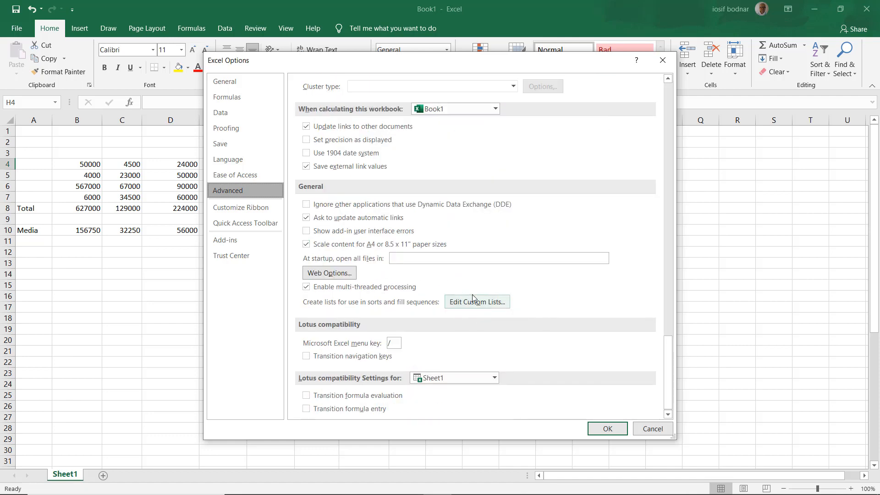
{"action": "left_click", "coordinate": [484, 303]}
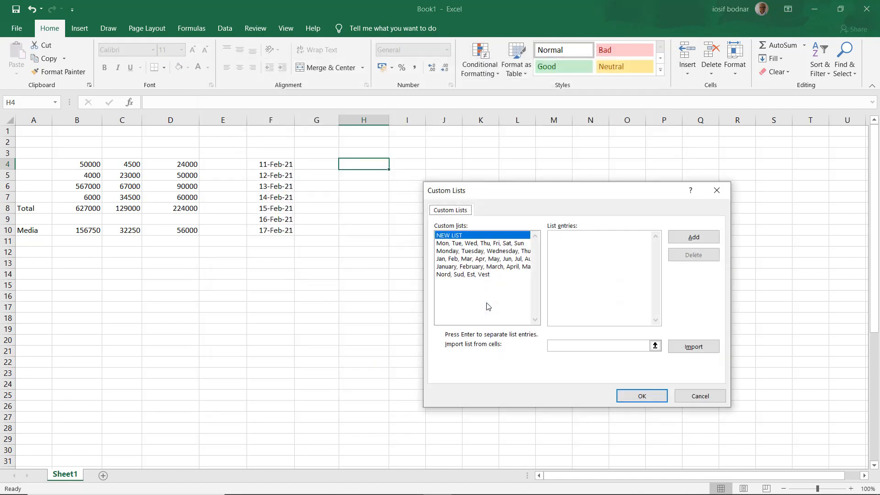
Create a custom list with the entries North, South, East and West, and accept the program options
{"action": "left_click", "coordinate": [564, 243]}
{"action": "type", "text": "N"}
{"action": "type", "text": "orth South "}
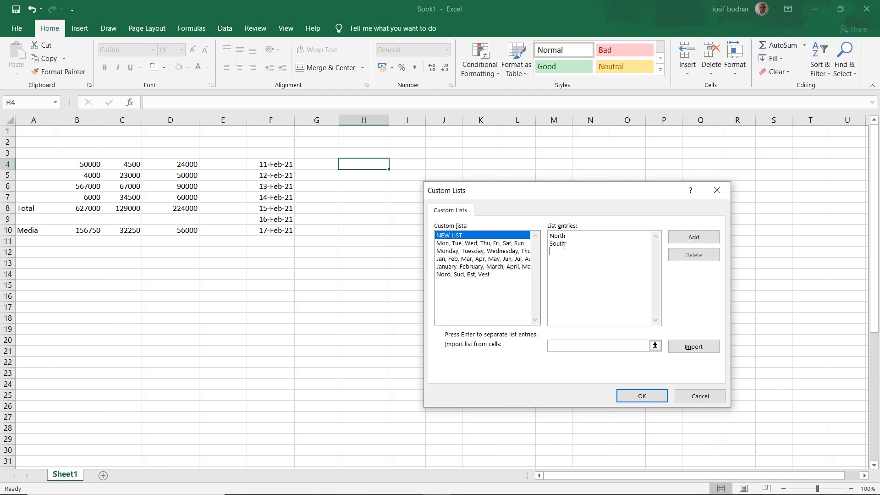
{"action": "type", "text": "East"}
{"action": "left_click", "coordinate": [645, 396]}
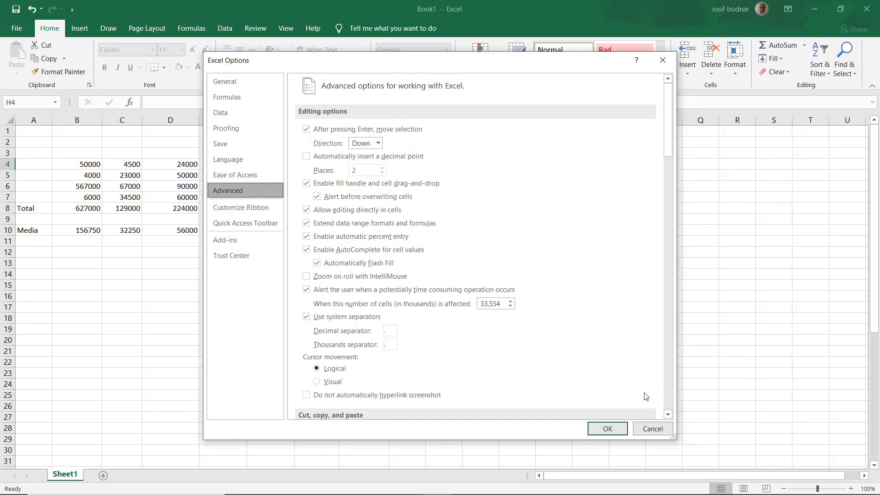
{"action": "left_click", "coordinate": [607, 430]}
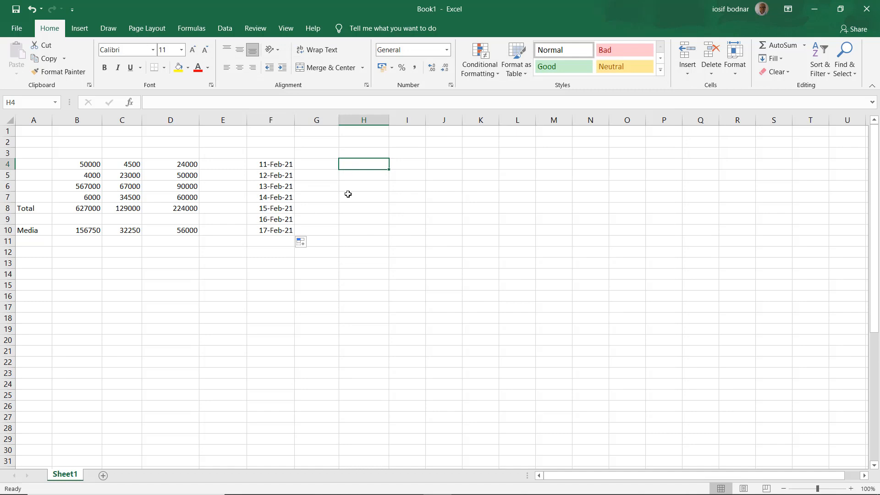
Enter North in H4 and auto fill the custom list down to H7
{"action": "type", "text": "North"}
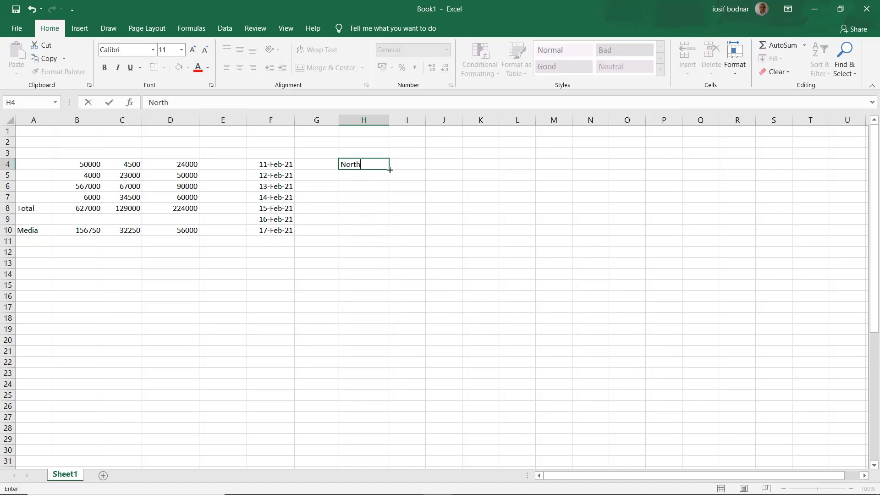
{"action": "left_click_drag", "start_coordinate": [390, 170], "coordinate": [386, 201]}
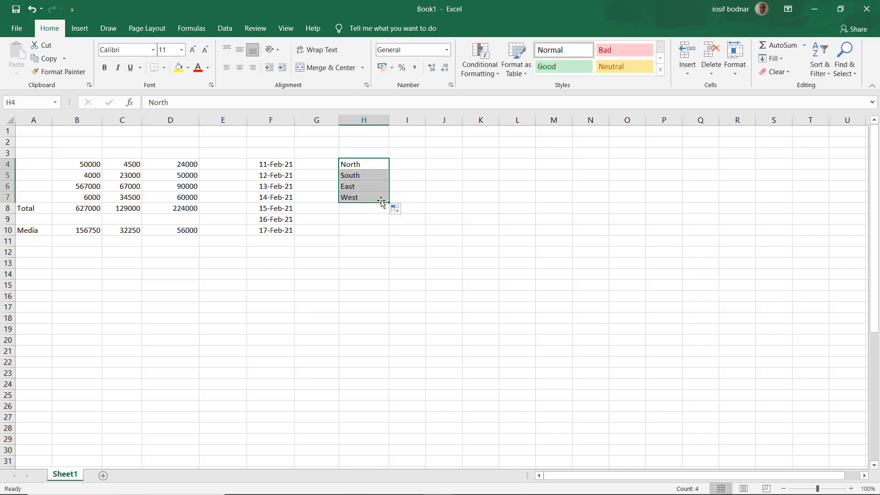